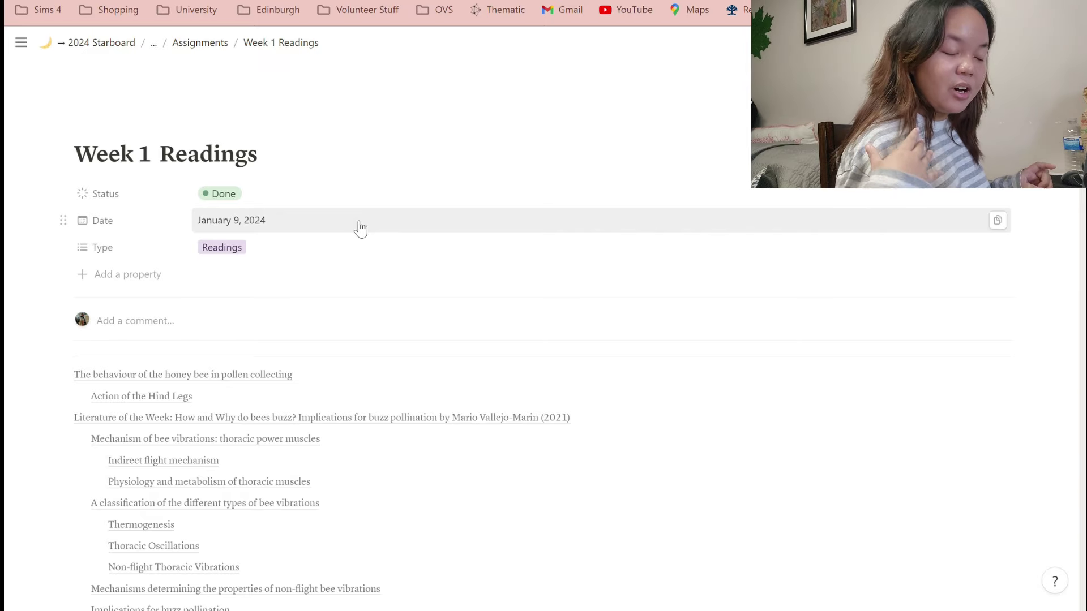
scroll(203, 350, "down", 3)
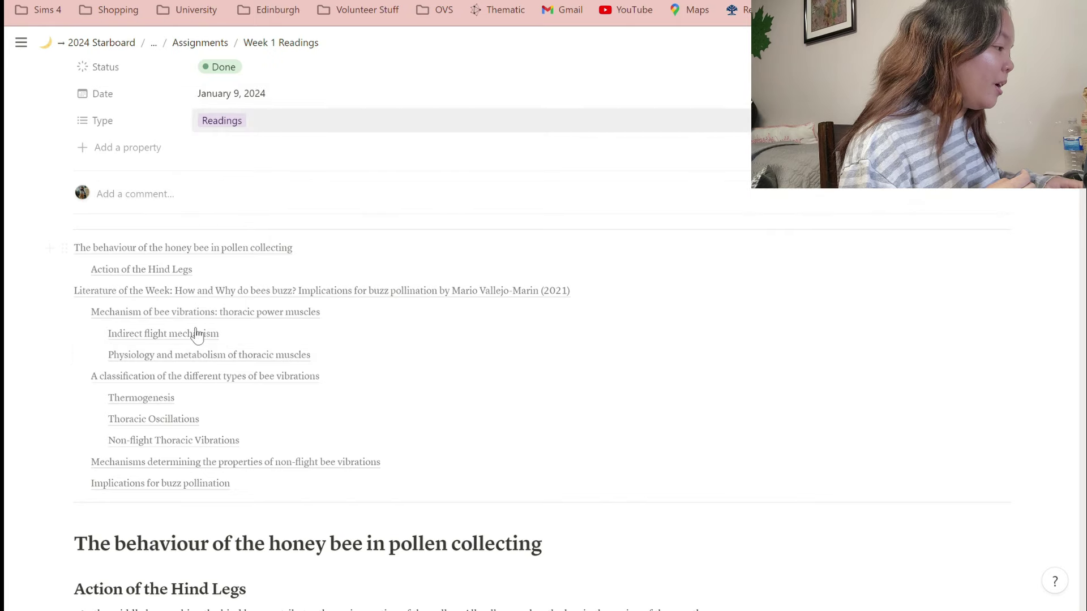
left_click(84, 545)
key("Return")
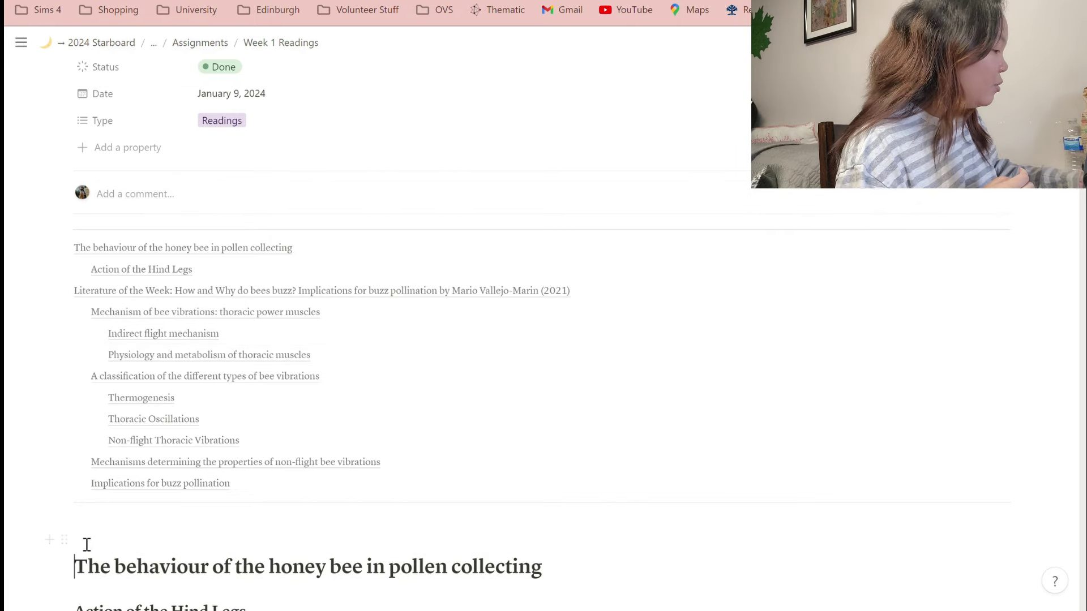
type("/")
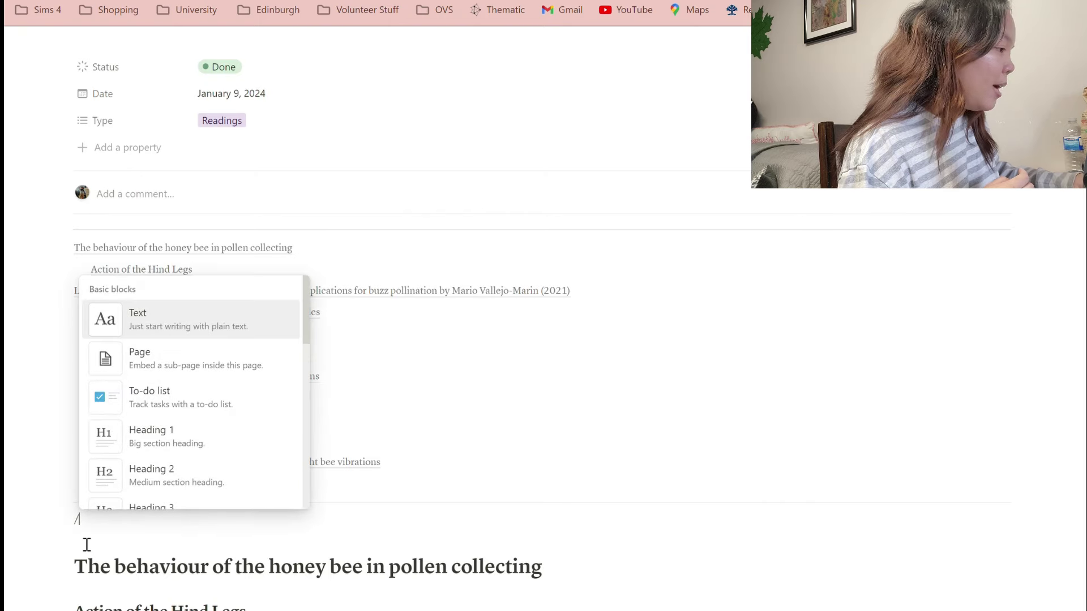
type("table")
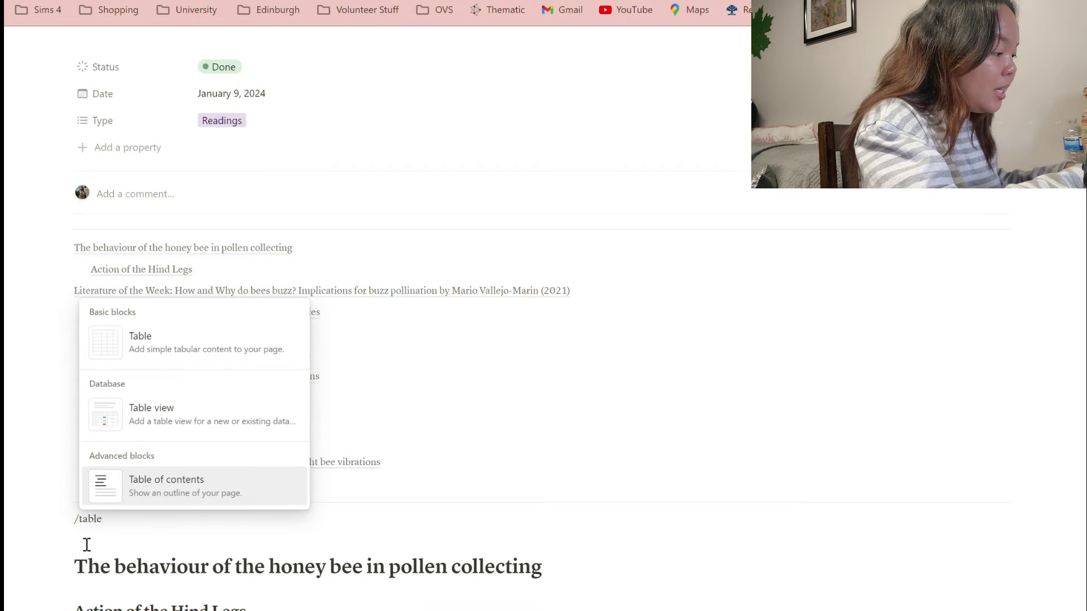
key("BackSpace")
key("BackSpace")
key("BackSpace")
key("BackSpace")
key("BackSpace")
key("BackSpace")
key("BackSpace")
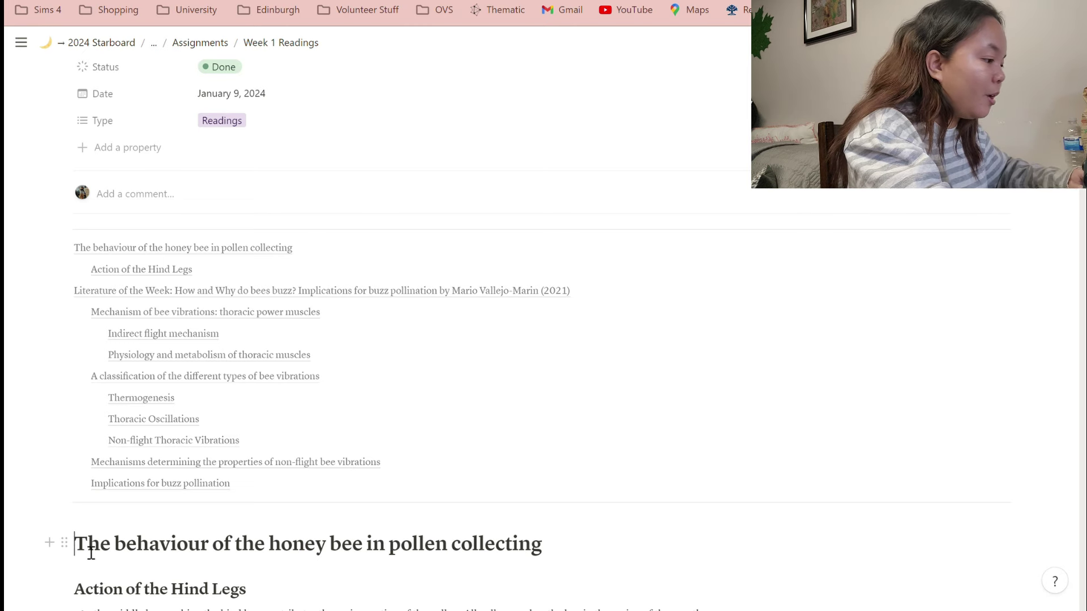
Insert a table of contents block on a new line above the heading "The behaviour of the honey bee in pollen collecting".
key("Return")
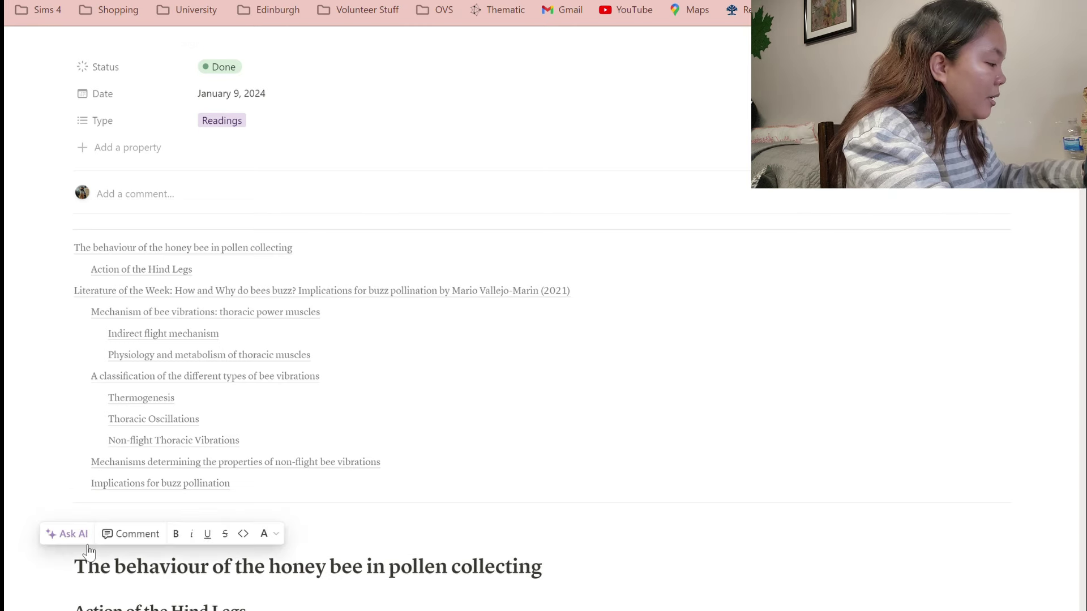
left_click(429, 522)
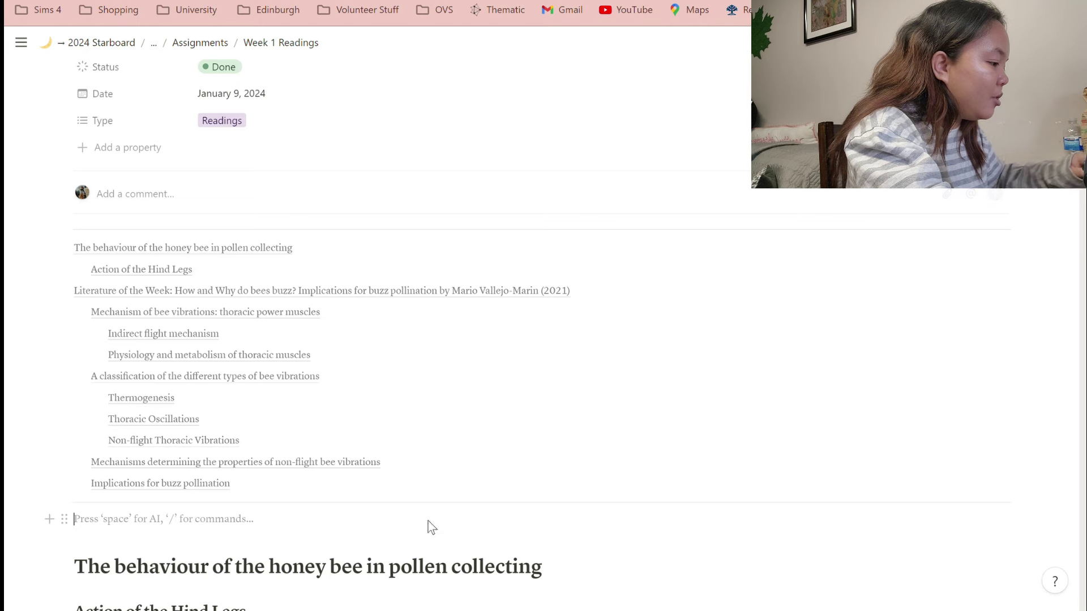
type("/table")
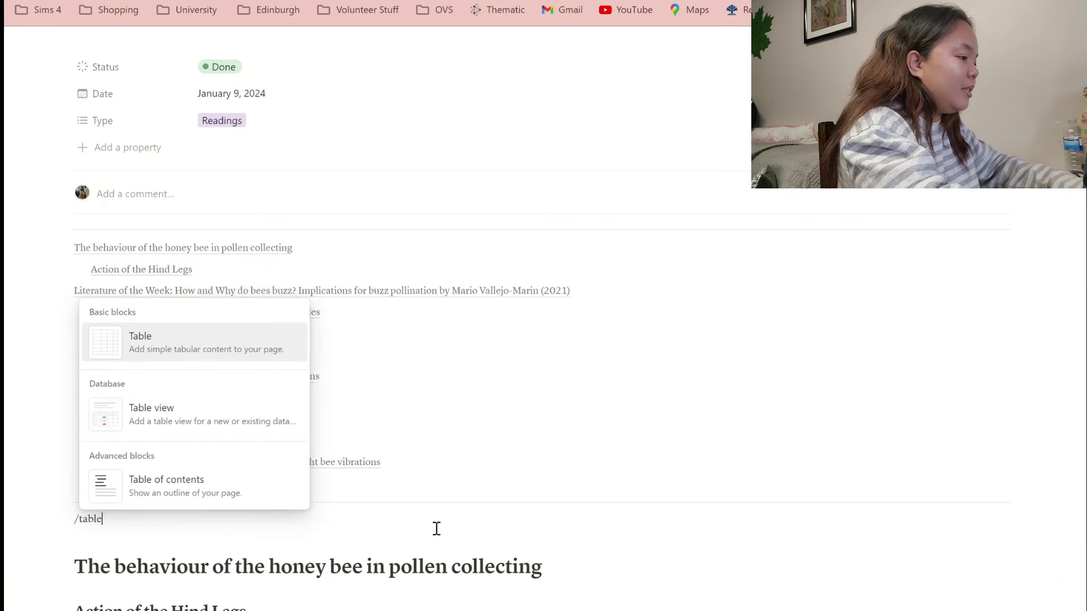
key("Up")
key("Down")
key("Down")
key("Down")
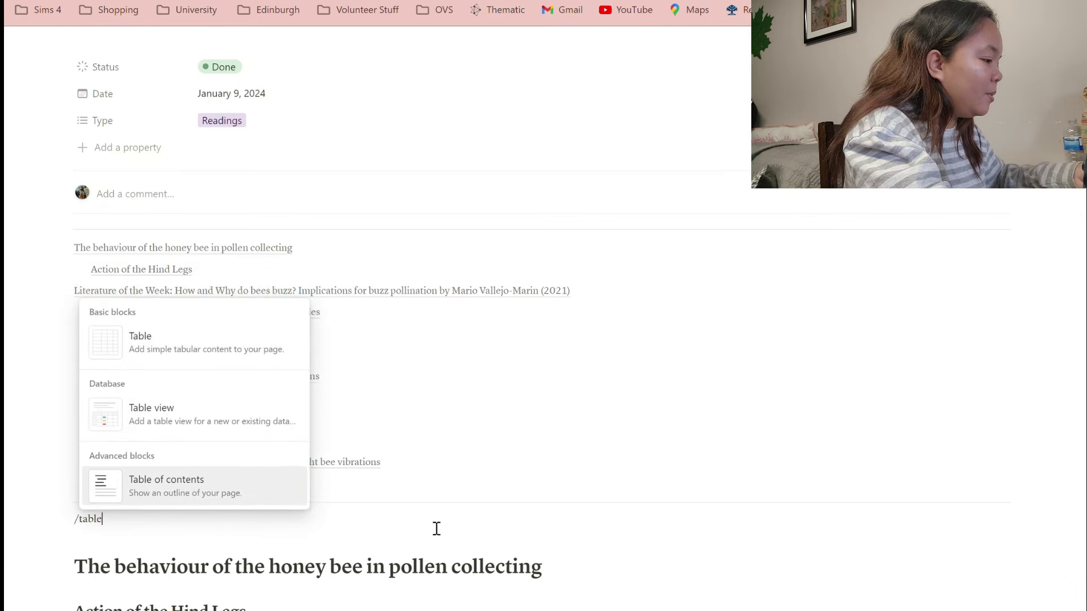
key("Return")
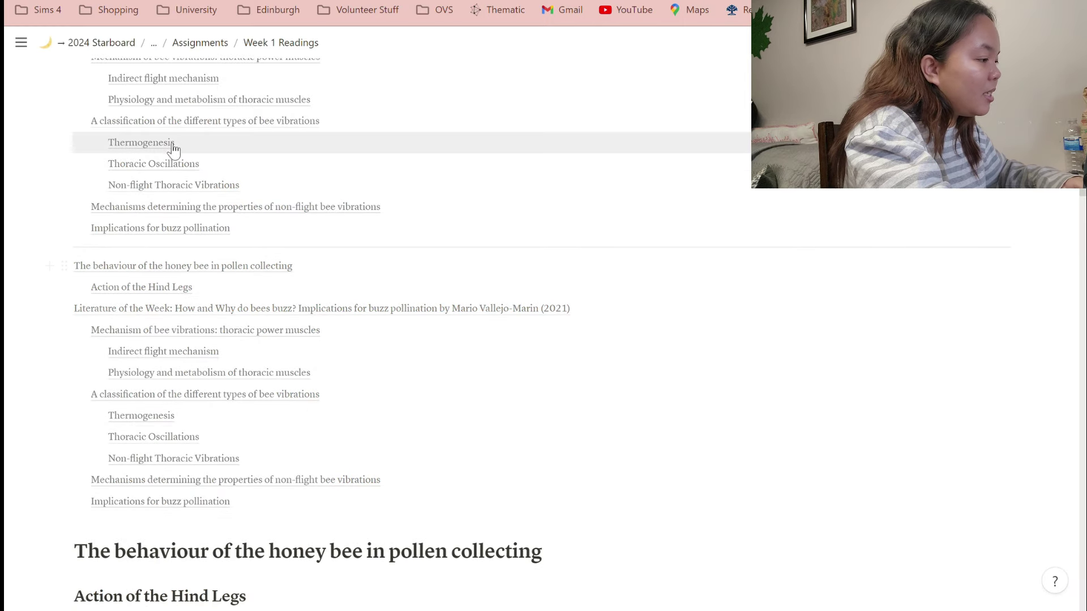
Delete the duplicate table of contents block directly above the first heading.
left_click(67, 266)
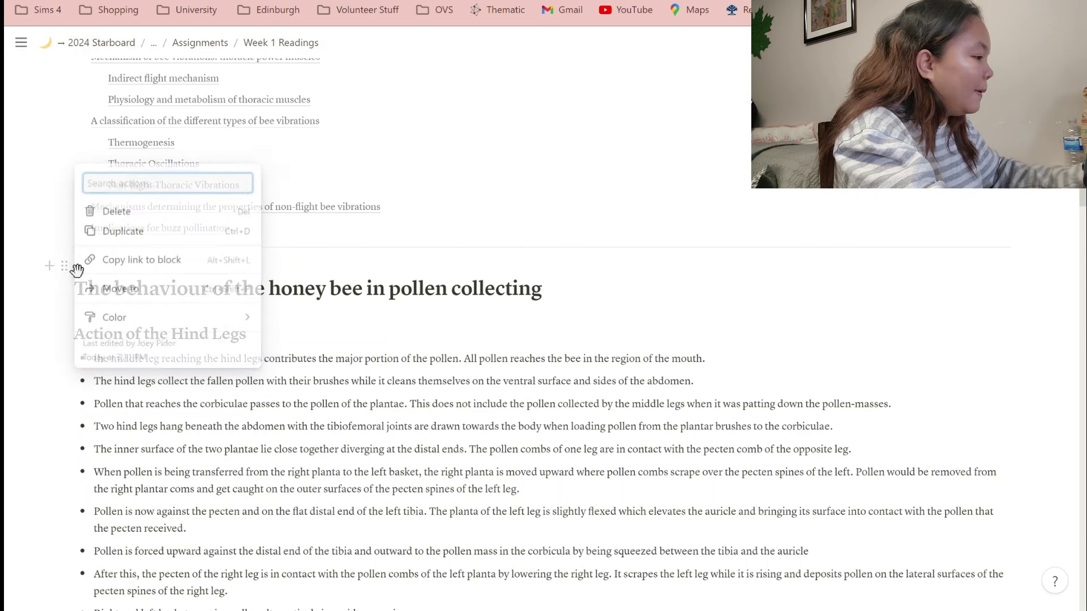
left_click(292, 291)
Examine the block types available for converting the heading "The behaviour of the honey bee in pollen collecting".
scroll(284, 308, "up", 4)
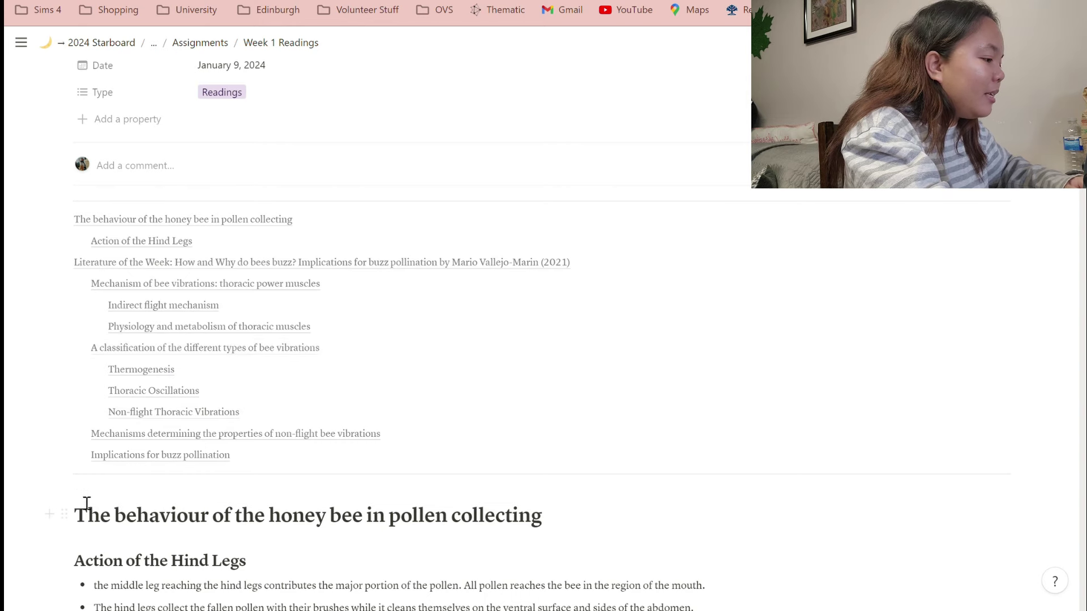
left_click(64, 516)
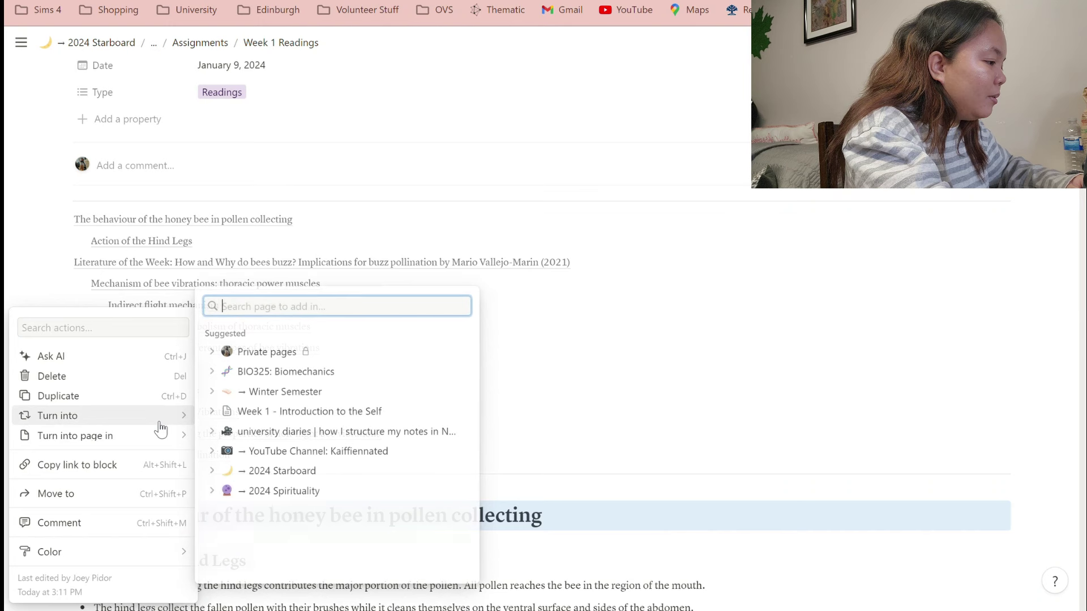
mouse_move(169, 419)
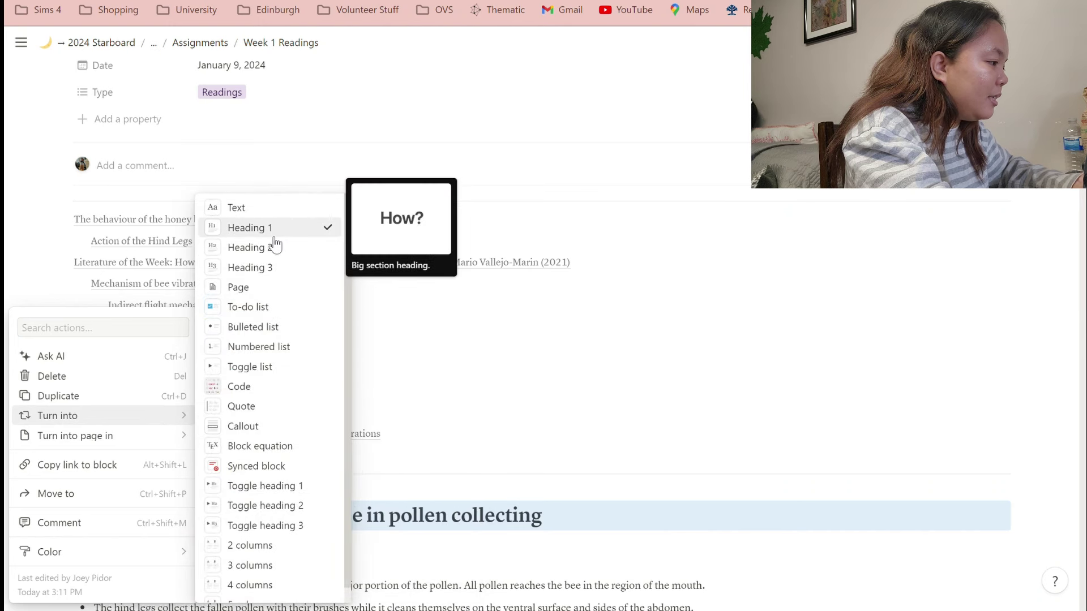
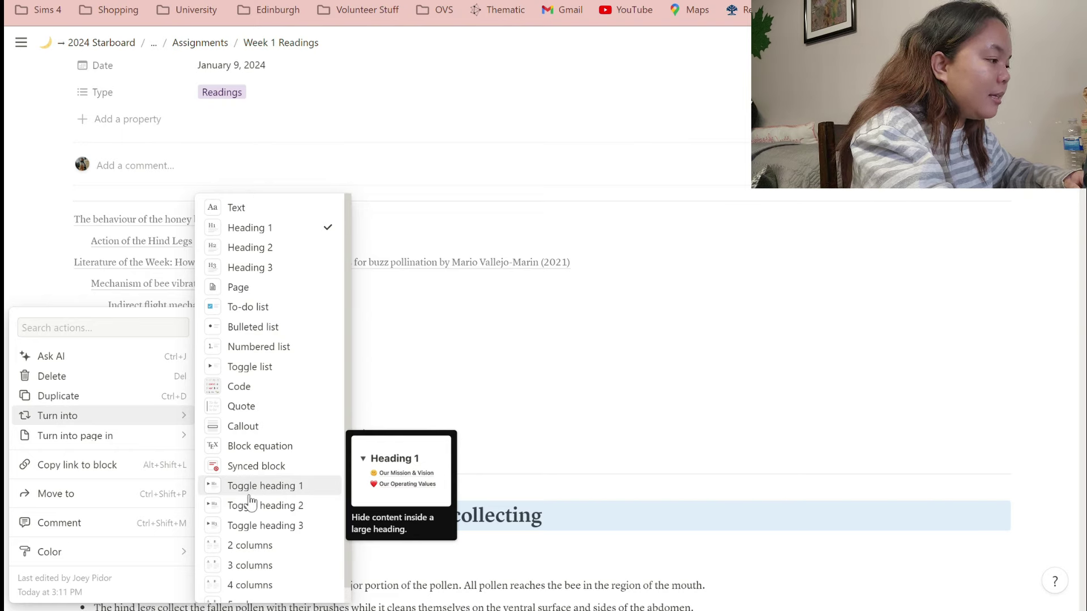
key("Escape")
Highlight the heading "The behaviour of the honey bee in pollen collecting" to compare it with its table of contents entry.
scroll(164, 439, "down", 2)
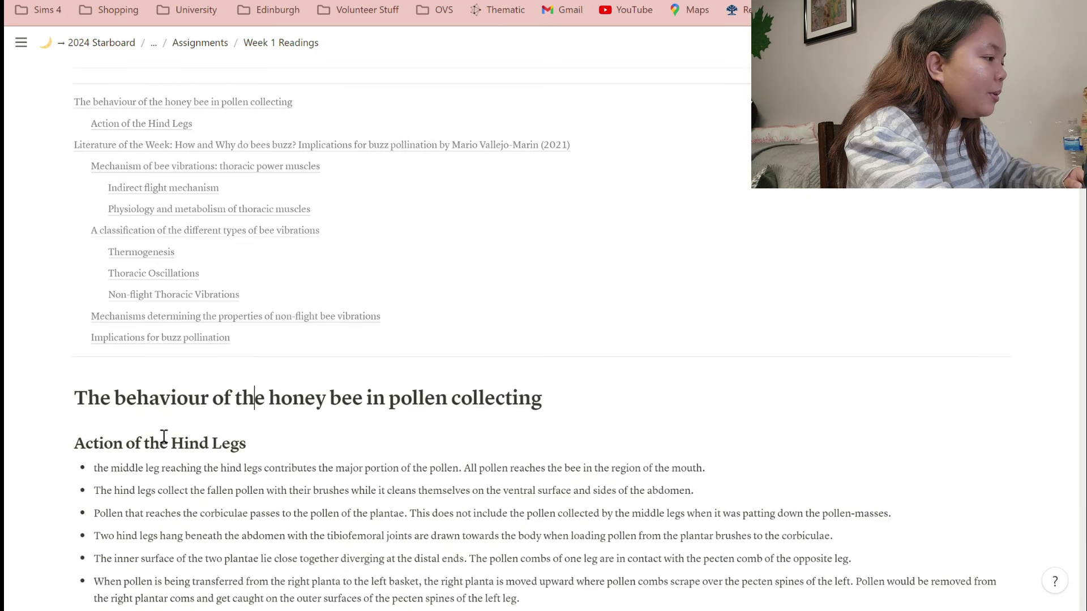
scroll(165, 437, "down", 8)
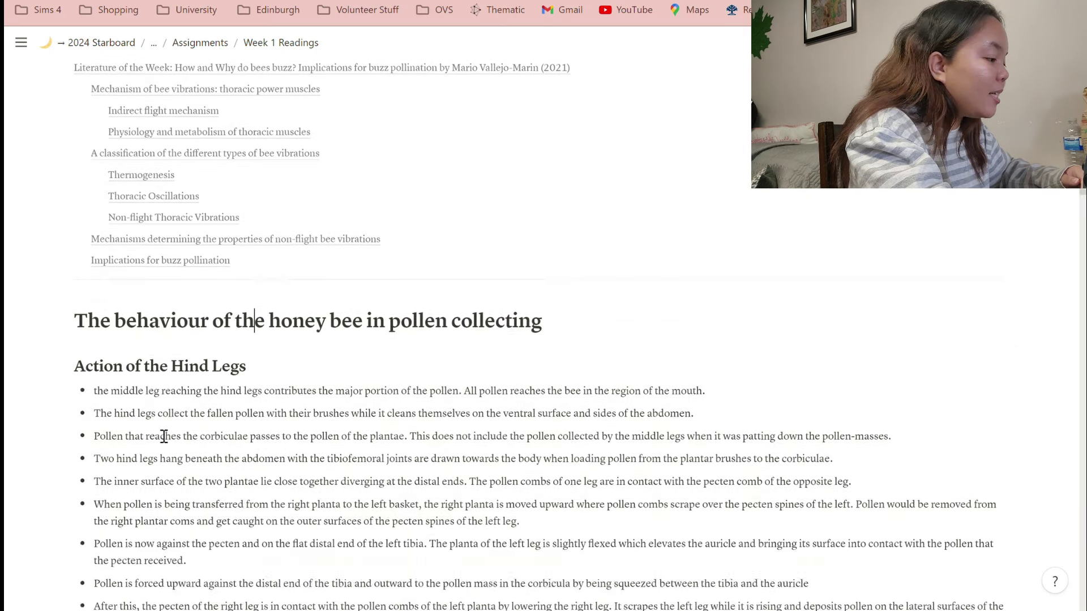
scroll(165, 437, "up", 8)
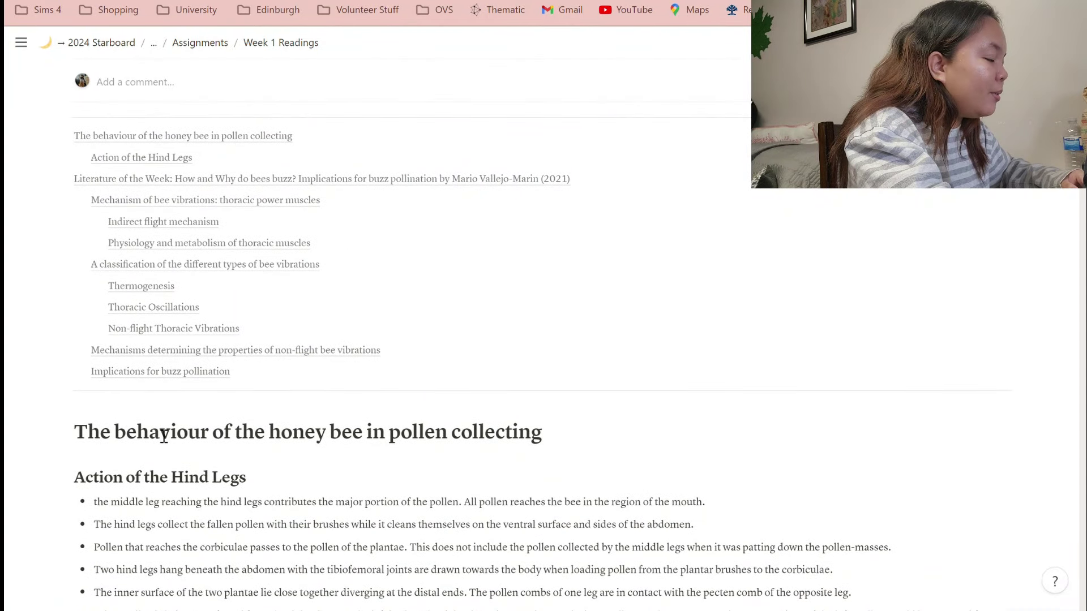
left_click(82, 437)
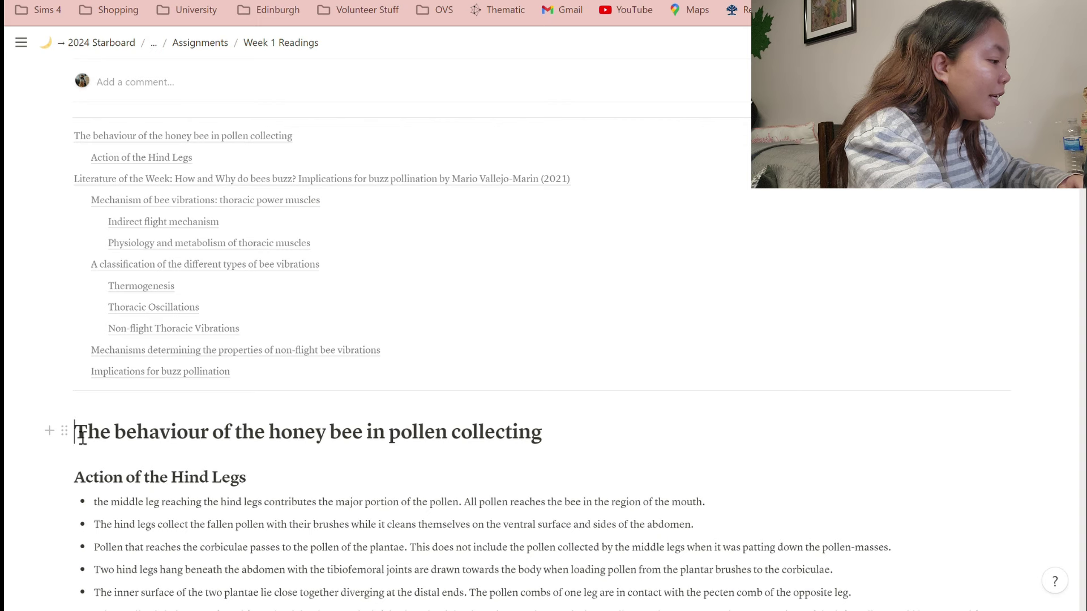
left_click_drag(559, 440, 76, 433)
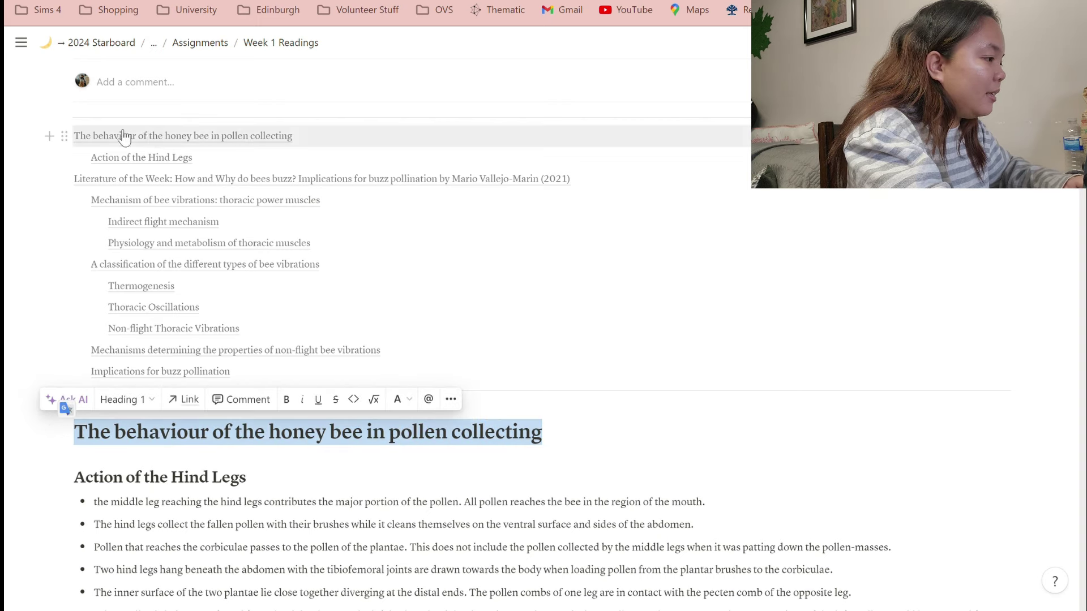
key("Right")
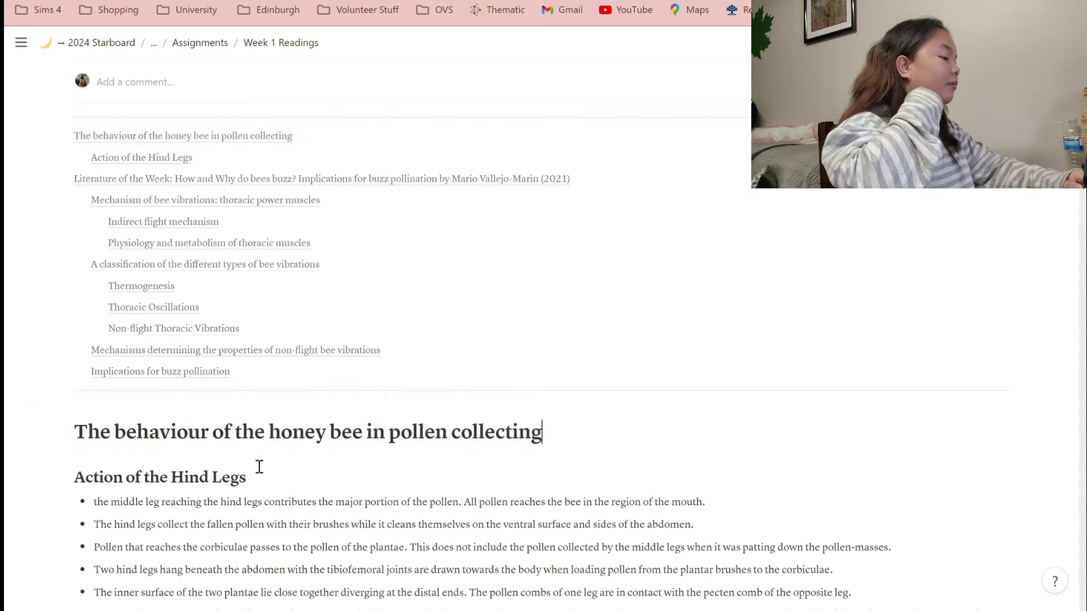
left_click(462, 448)
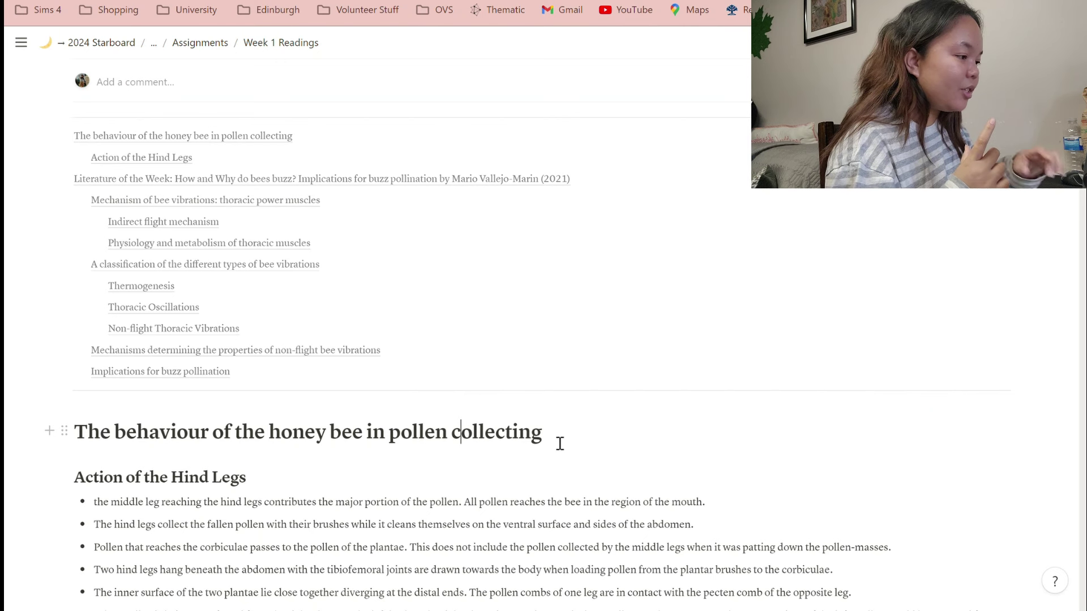
Check which heading level the "Action of the Hind Legs" block uses.
scroll(235, 490, "down", 2)
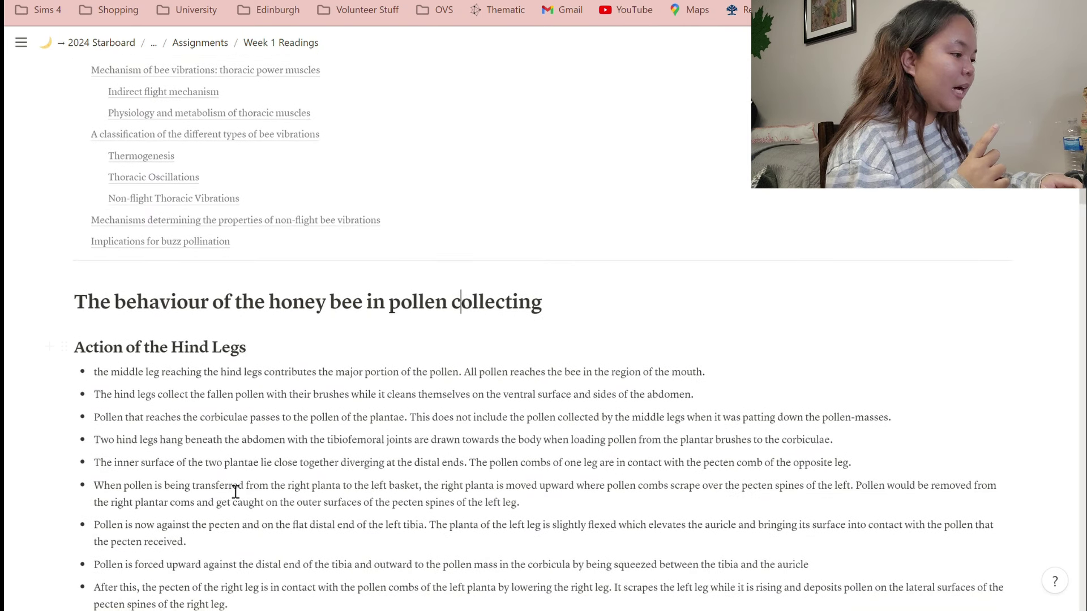
left_click(278, 357)
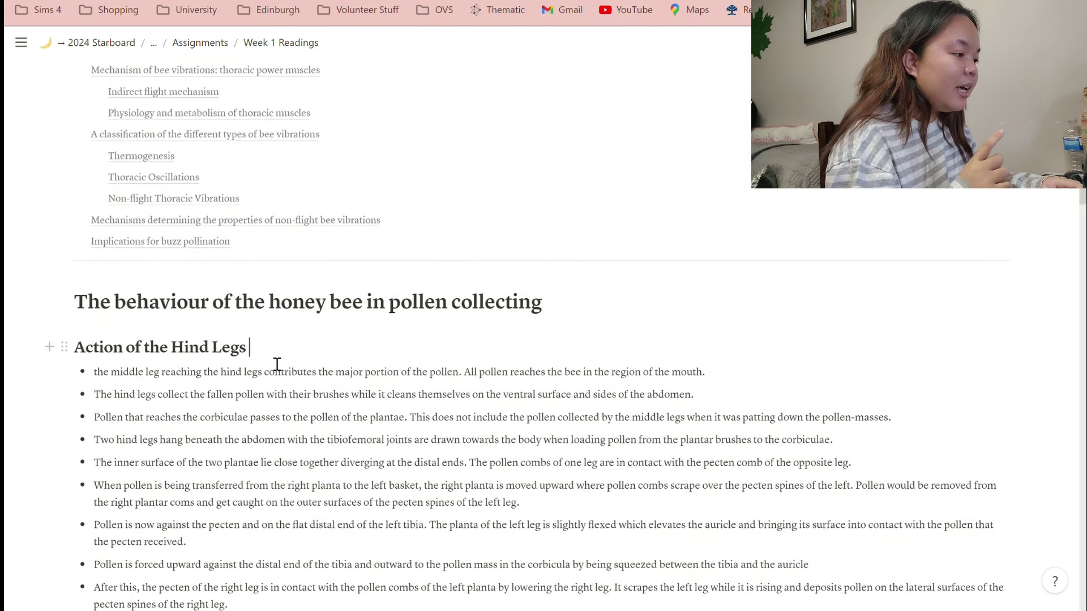
left_click(77, 349)
mouse_move(159, 309)
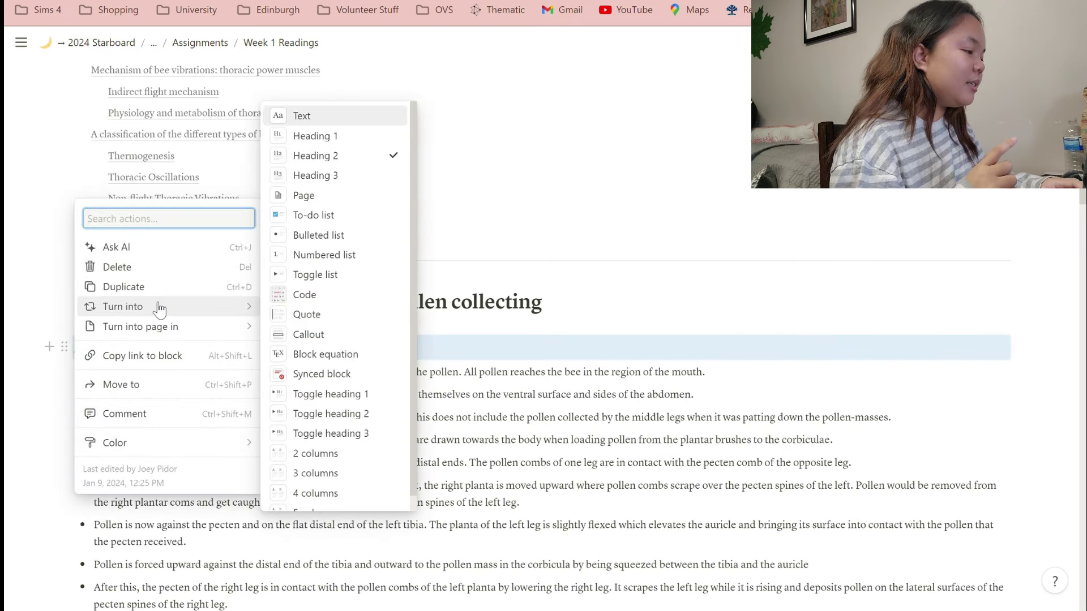
left_click(510, 387)
Go from the table of contents to the "Literature of the Week" section.
scroll(133, 201, "up", 3)
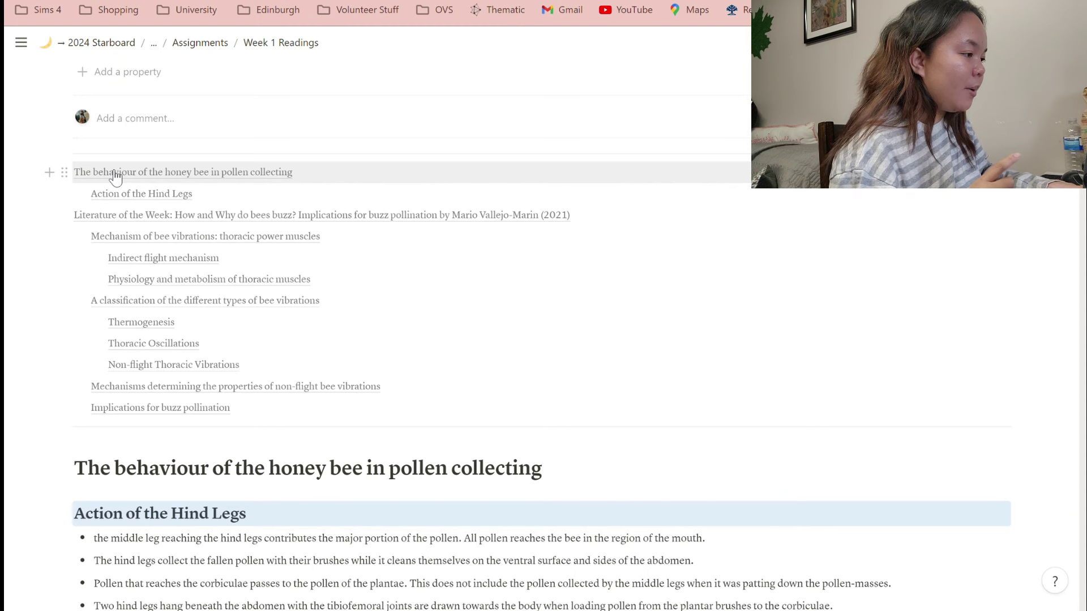
left_click(232, 215)
left_click(235, 226)
key("BackSpace")
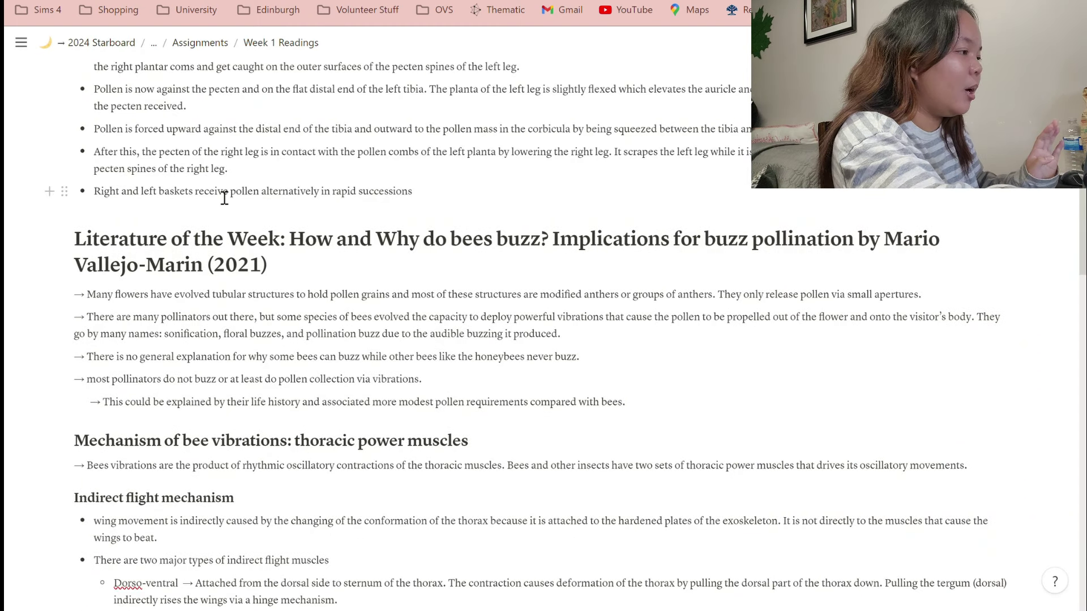
Check the block type options of the "Mechanism of bee vibrations: thoracic power muscles" and "Indirect flight mechanism" headings.
scroll(225, 198, "down", 2)
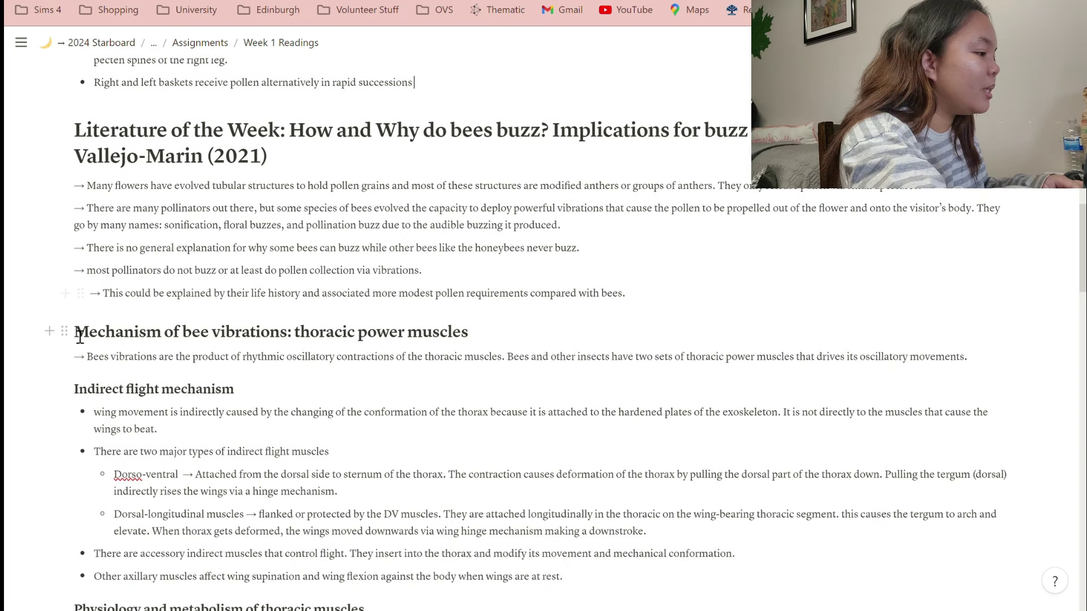
left_click(64, 332)
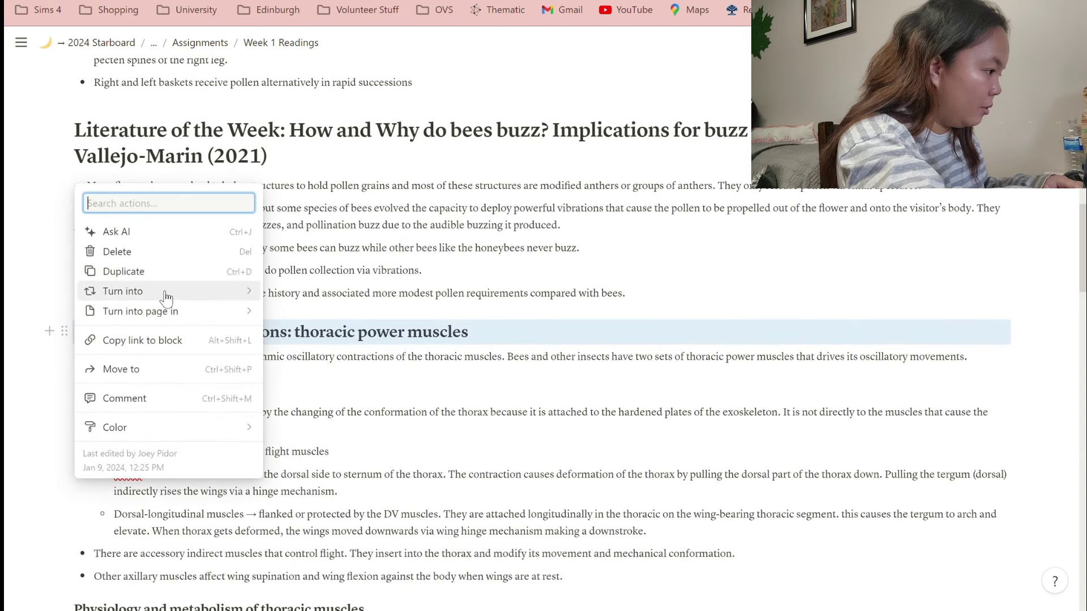
key("Escape")
left_click(65, 390)
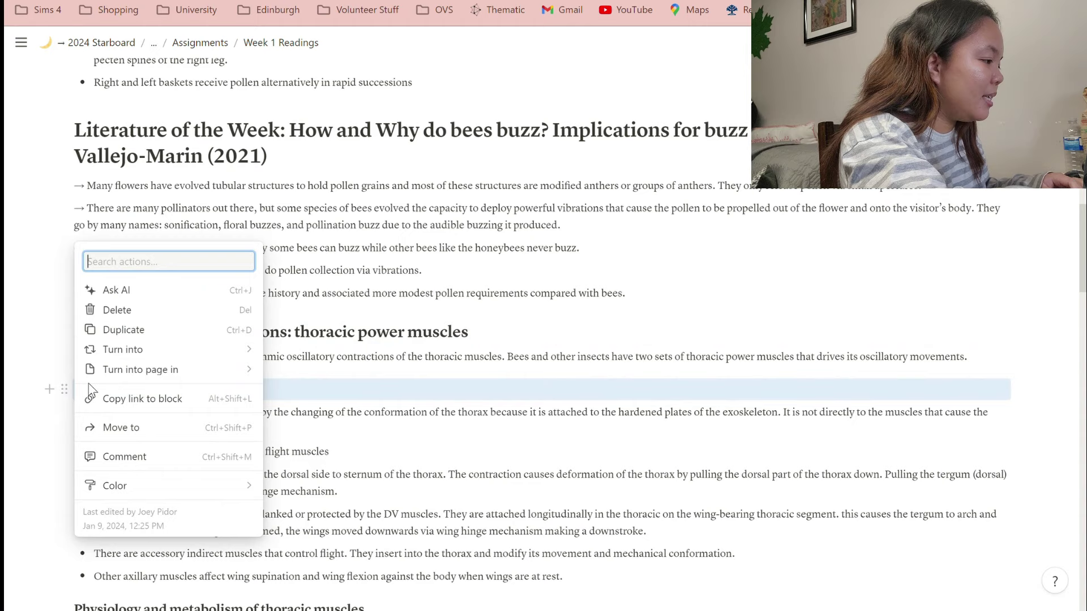
mouse_move(215, 349)
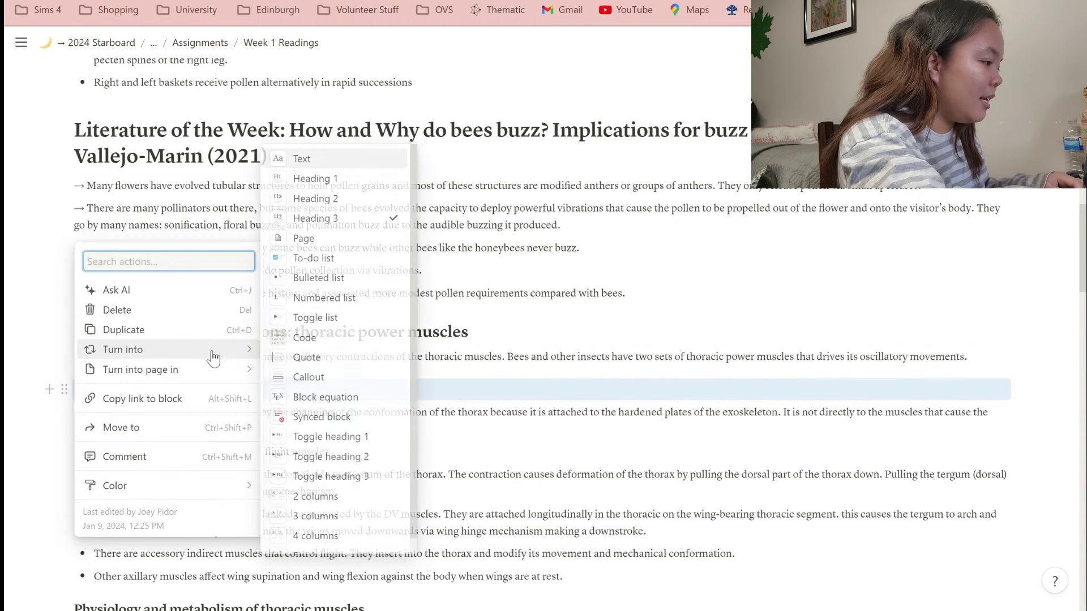
left_click(515, 307)
Go from the table of contents to the "A classification of the different types of bee vibrations" section.
scroll(514, 306, "up", 10)
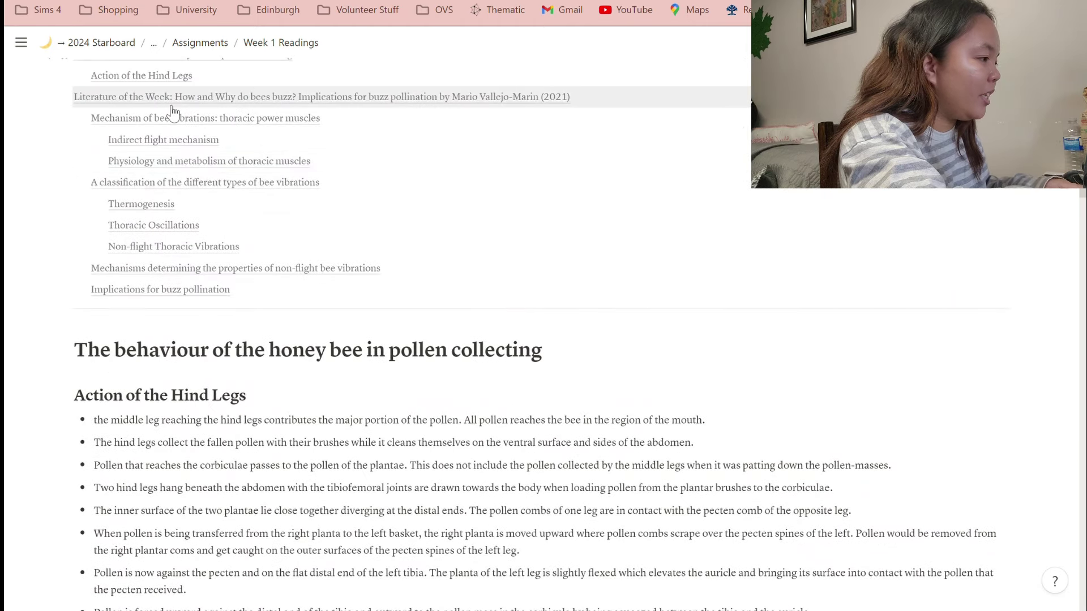
scroll(170, 113, "up", 1)
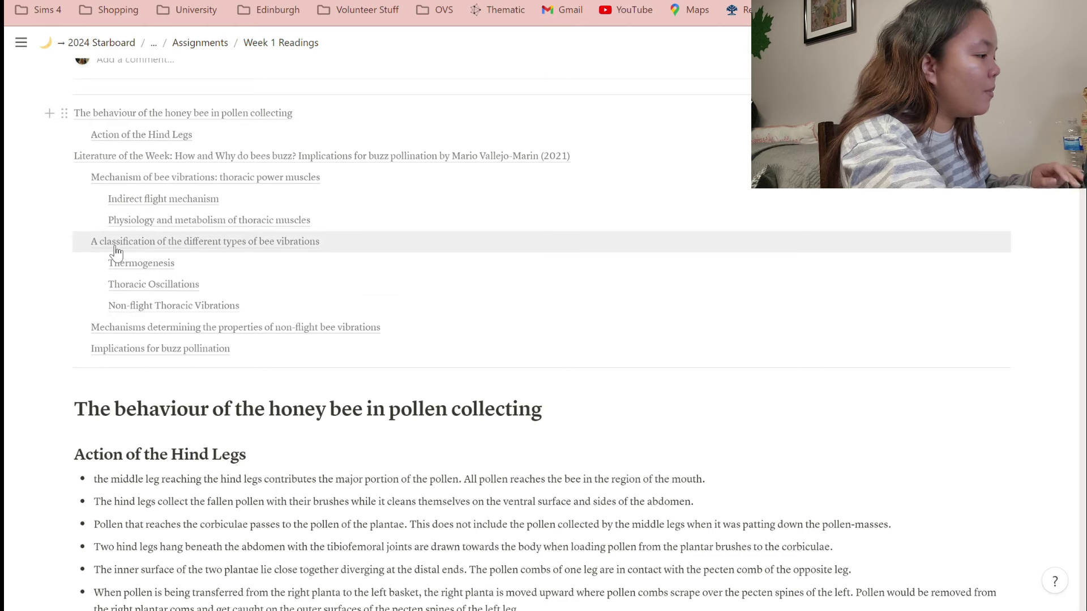
left_click(146, 209)
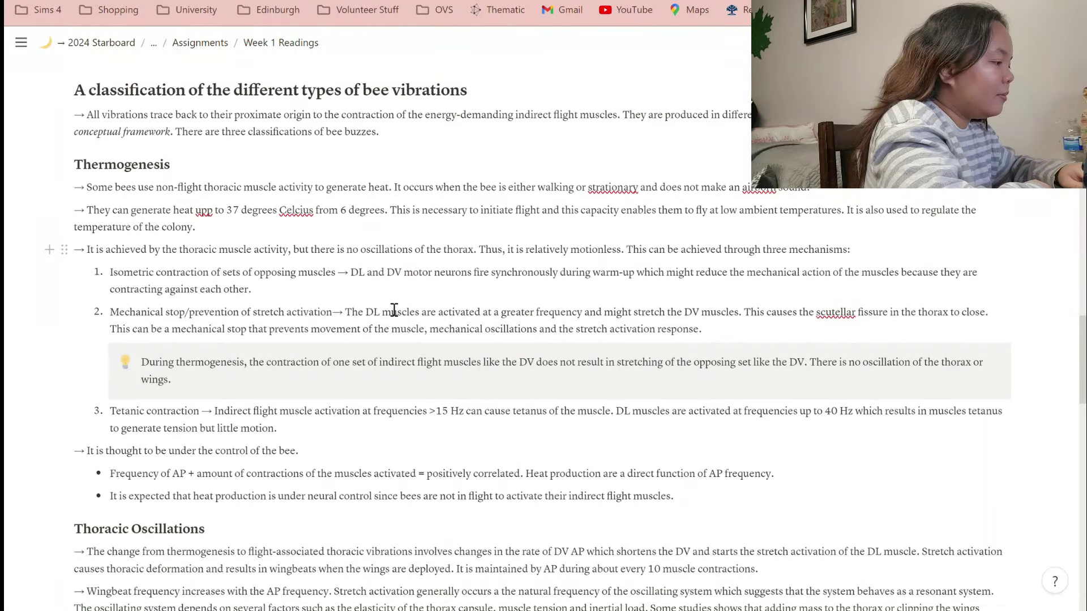
Check the block type options of the highlighted note beginning "During thermogenesis" in the Thermogenesis section.
left_click(108, 356)
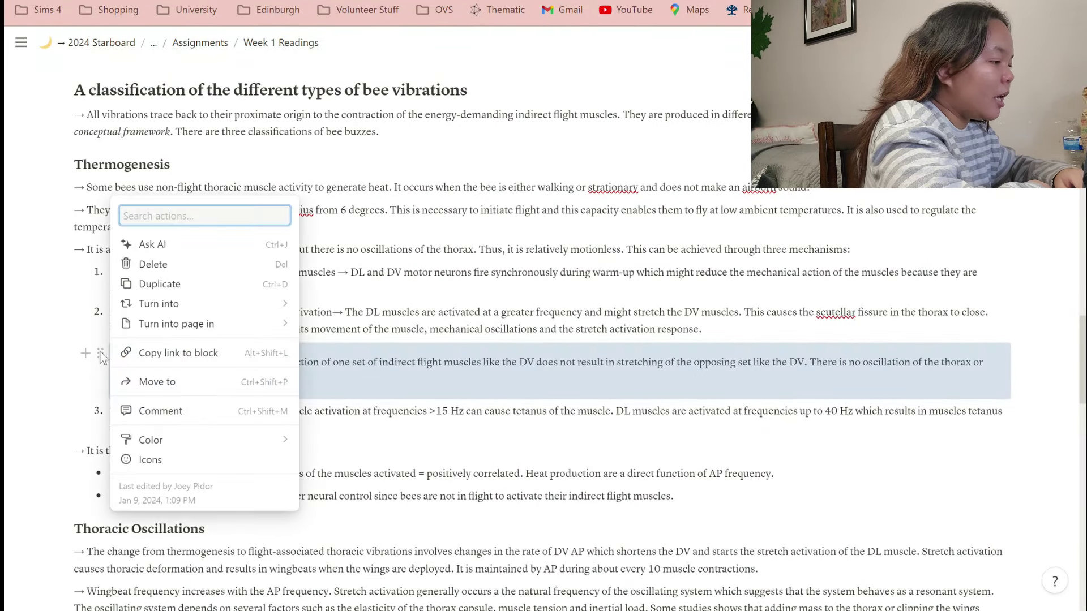
mouse_move(266, 304)
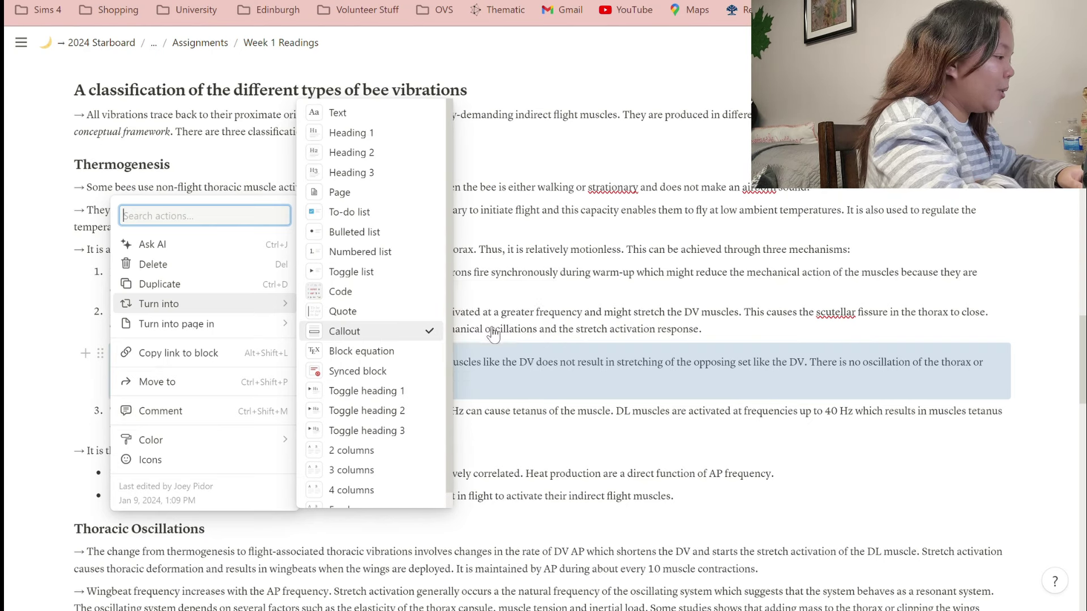
left_click(804, 375)
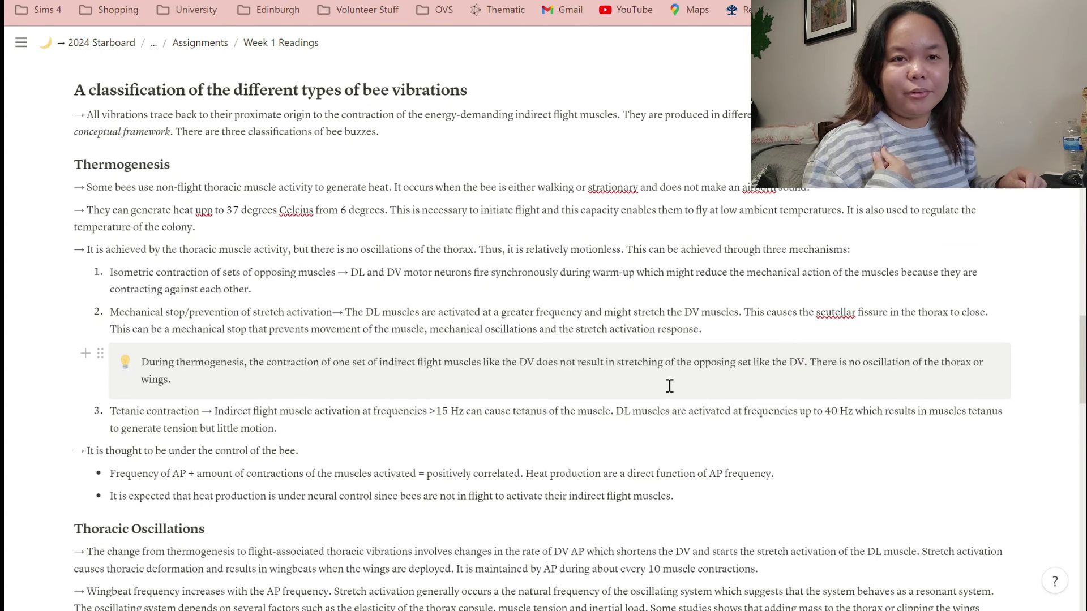
Insert a block equation reading "skjhhsnefiwenfw" directly below the callout in the Thermogenesis section.
scroll(566, 337, "down", 1)
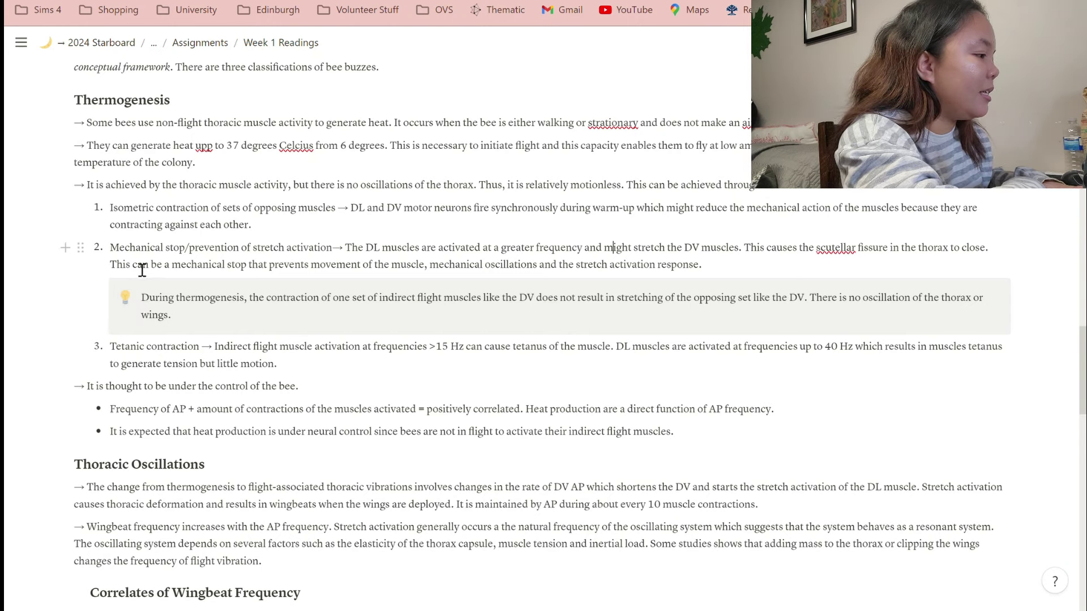
left_click(241, 332)
left_click(242, 320)
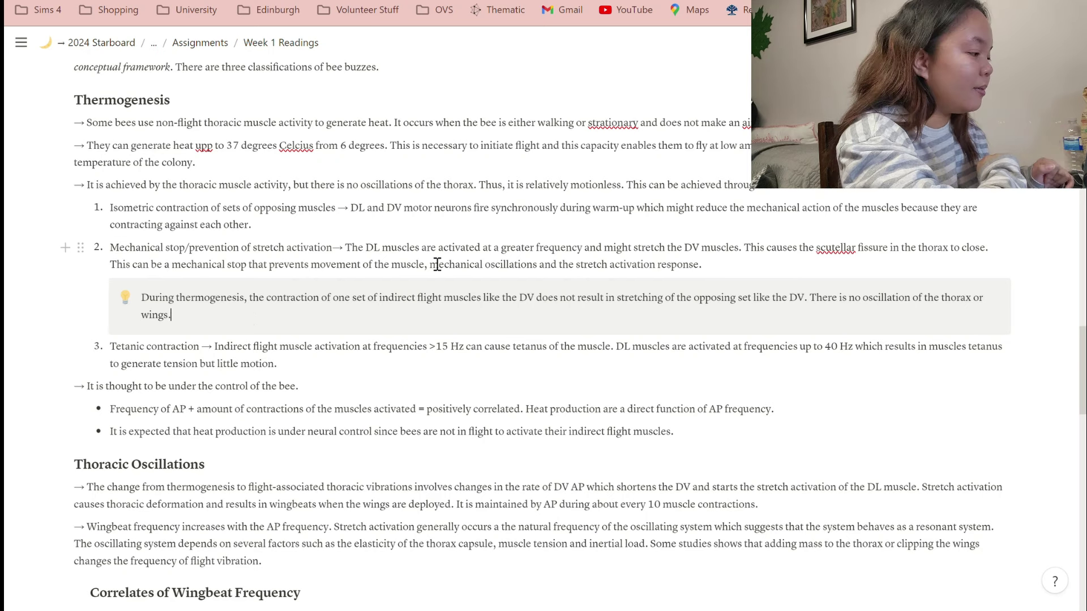
scroll(437, 264, "down", 1)
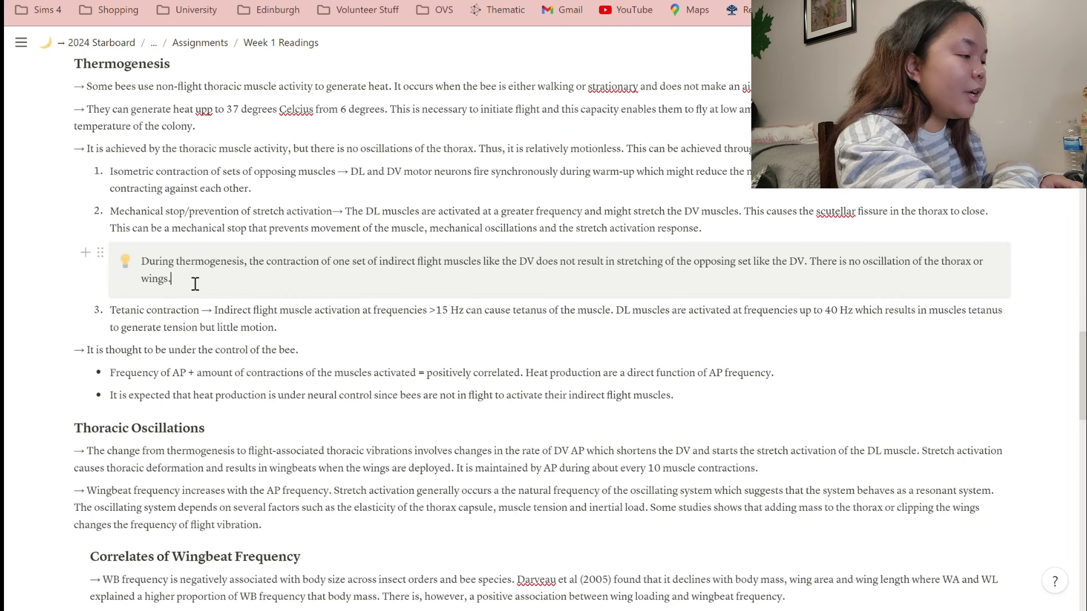
key("Return")
type("/")
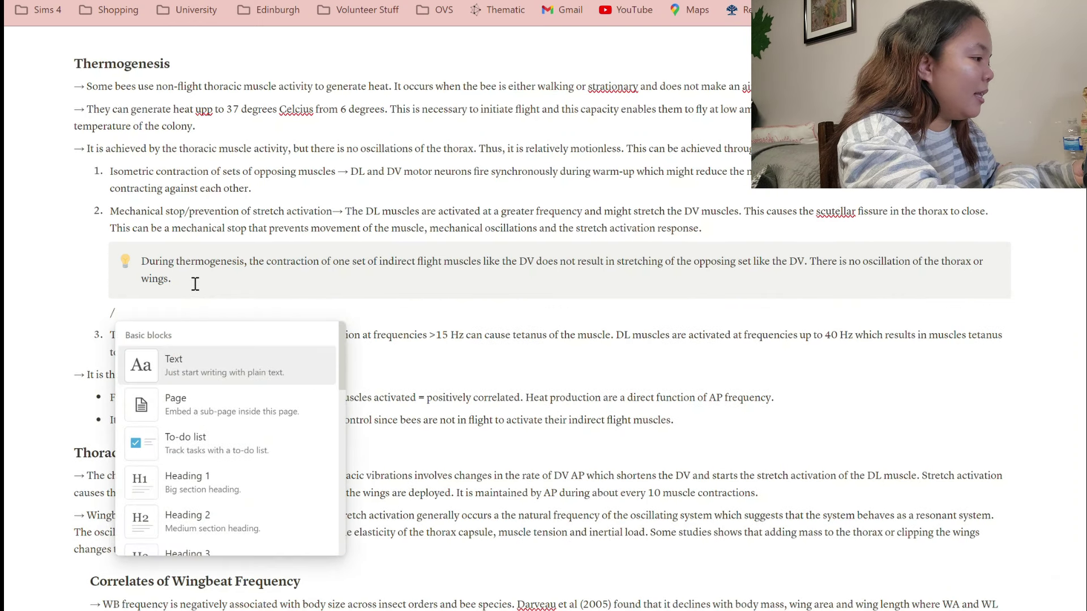
type("equ")
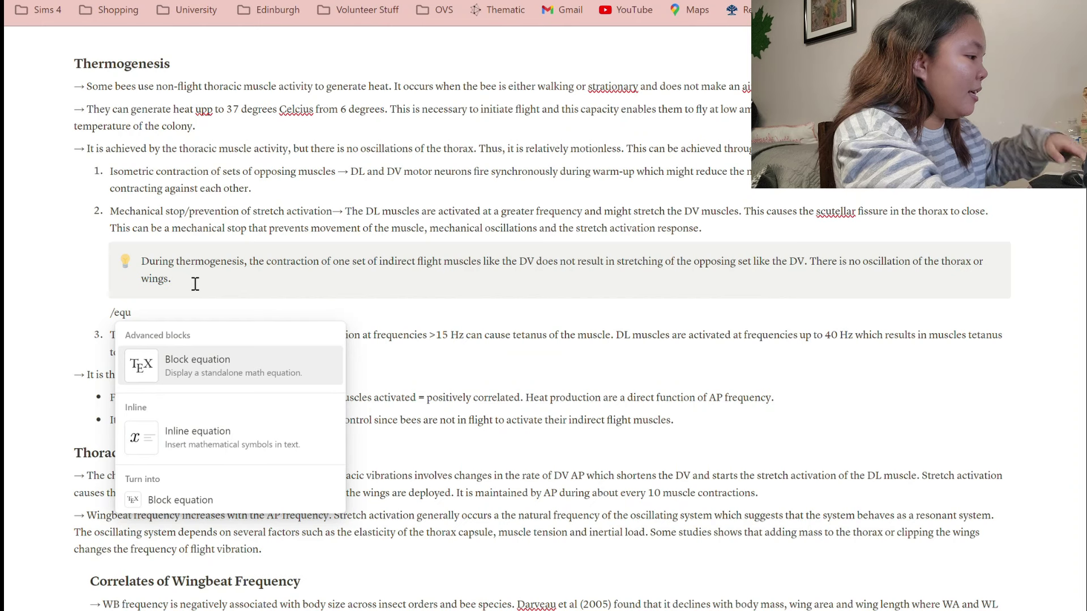
left_click(193, 382)
type("skjhhsnefi")
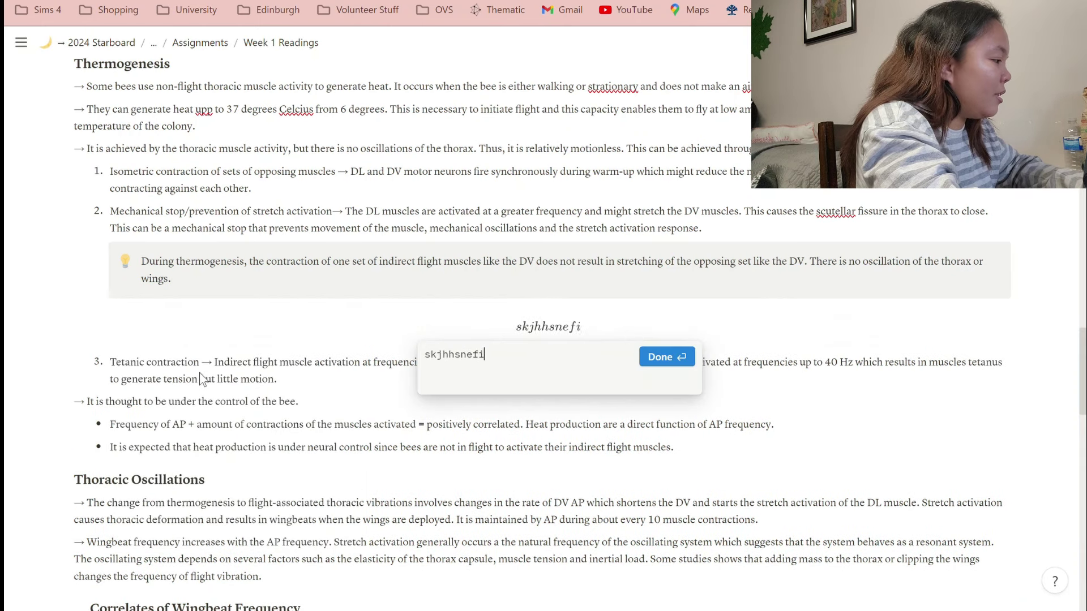
type("wenfw")
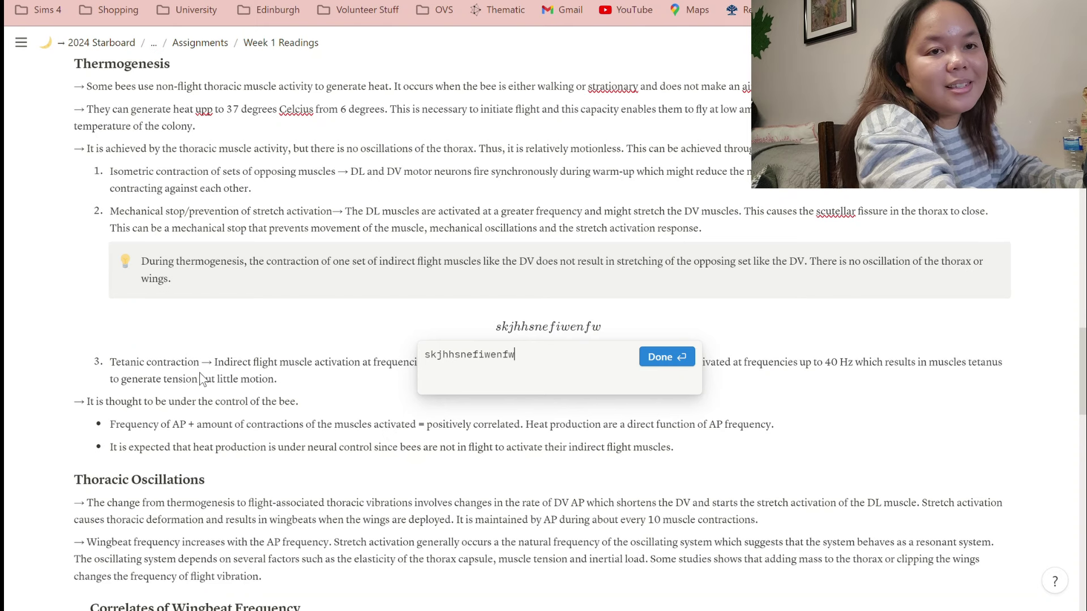
Clear the equation text and remove the equation block below the Thermogenesis callout.
key("ctrl+a")
key("BackSpace")
key("BackSpace")
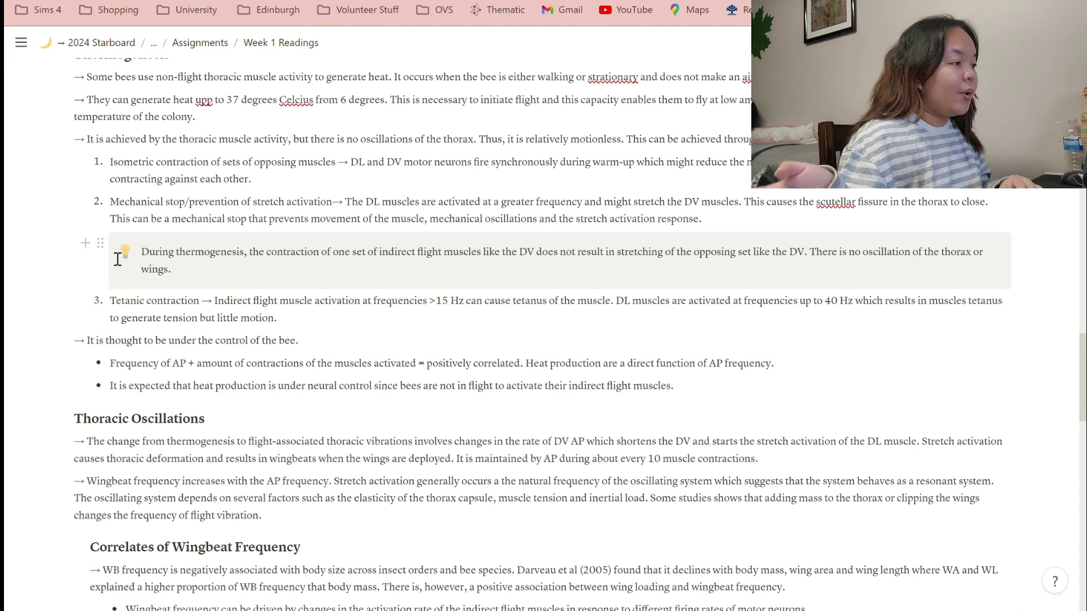
scroll(117, 259, "down", 3)
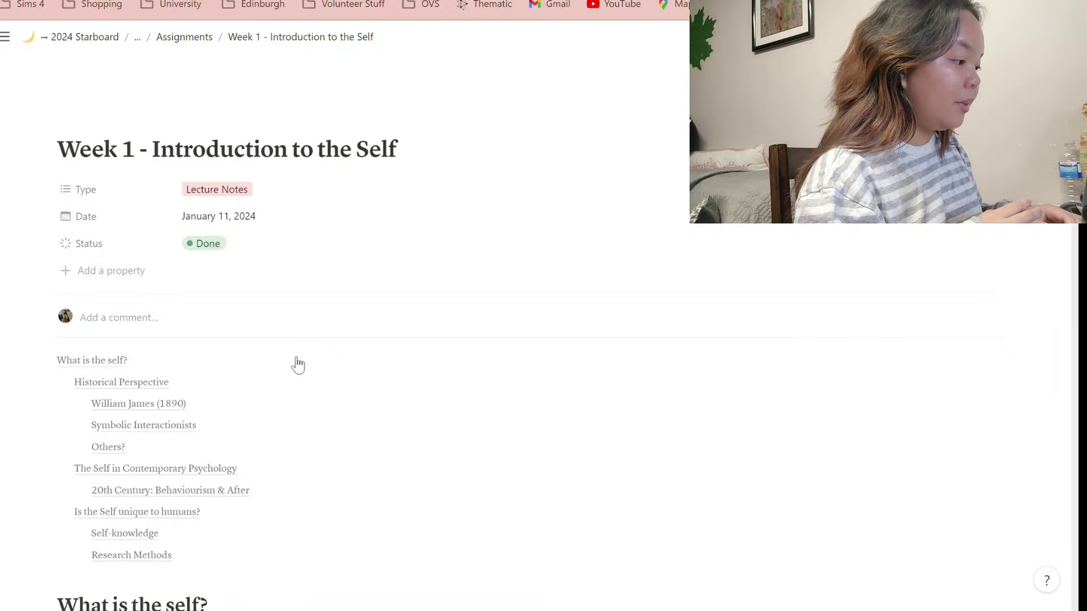
Review the table of contents and the William James (1890) numbered notes on the "Week 1 - Introduction to the Self" page.
scroll(293, 364, "down", 3)
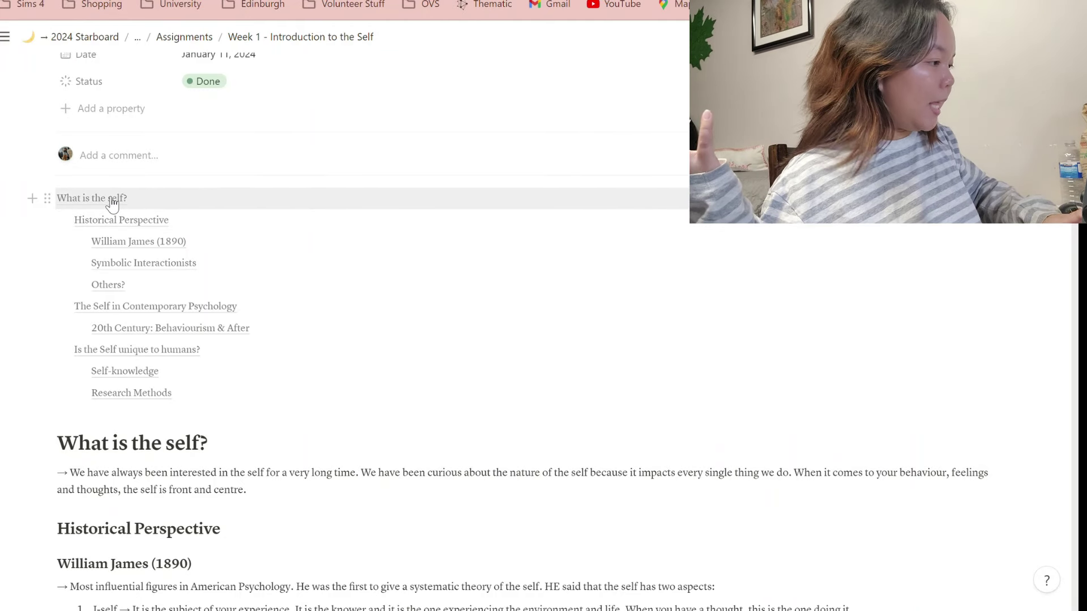
scroll(426, 426, "down", 6)
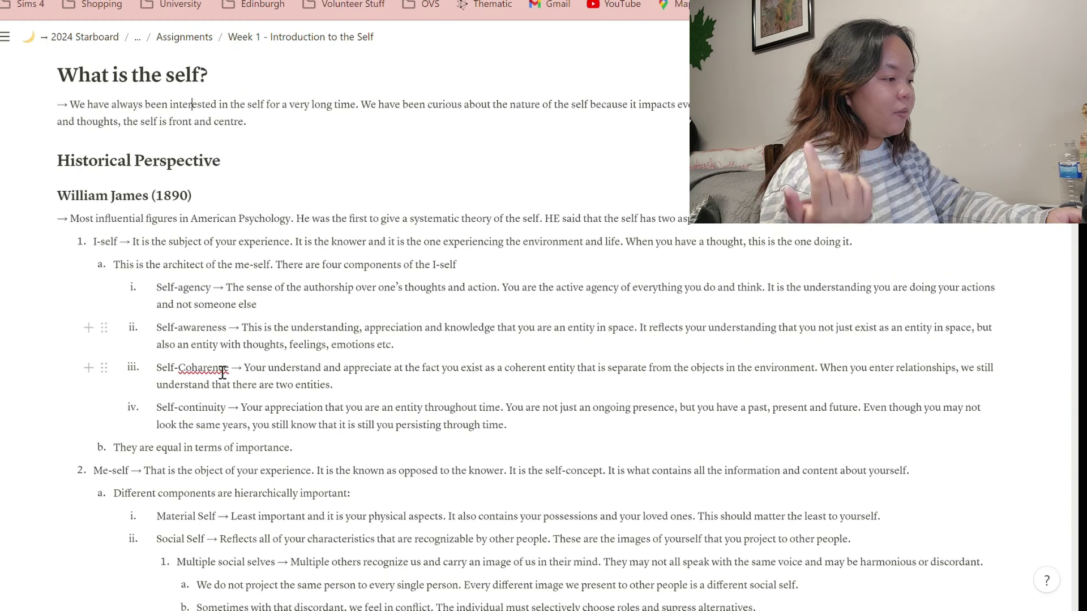
left_click(251, 425)
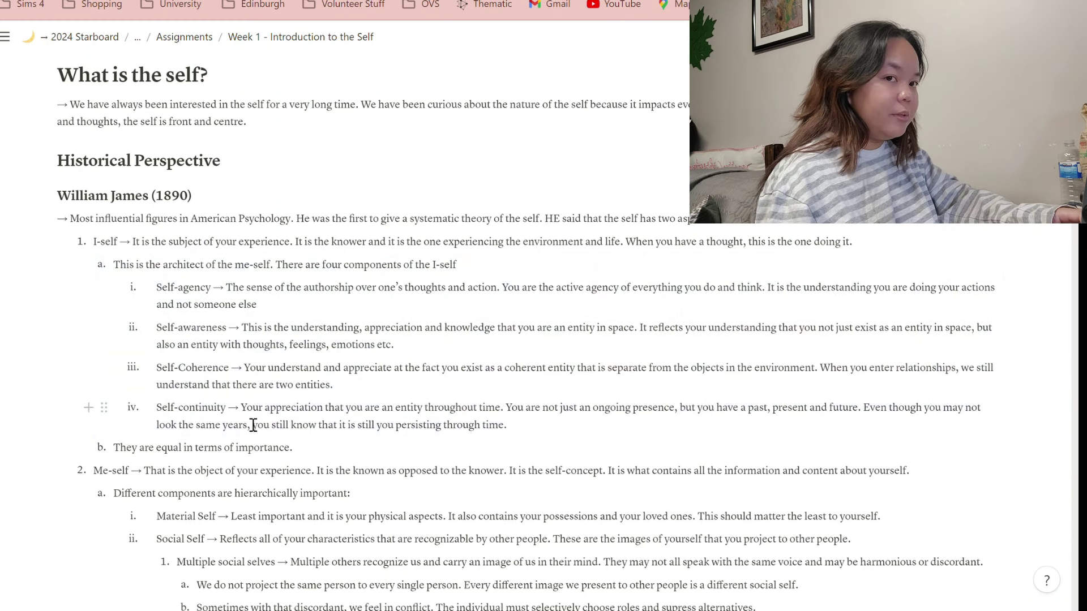
scroll(178, 374, "down", 9)
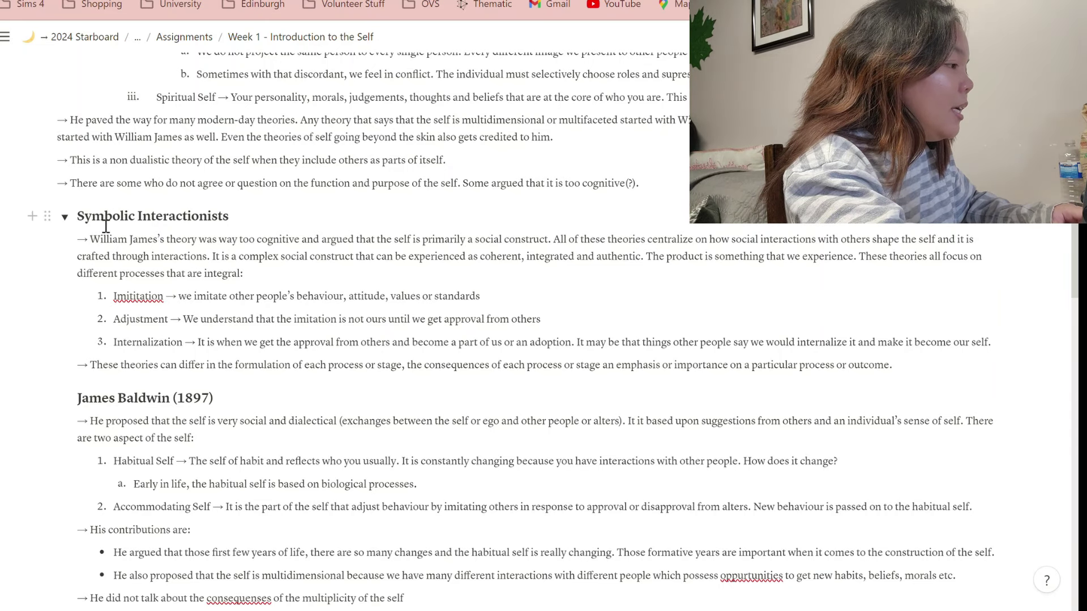
Look at the block actions of the "Symbolic Interactionists" heading, and collapse and re-expand its toggle.
left_click(47, 216)
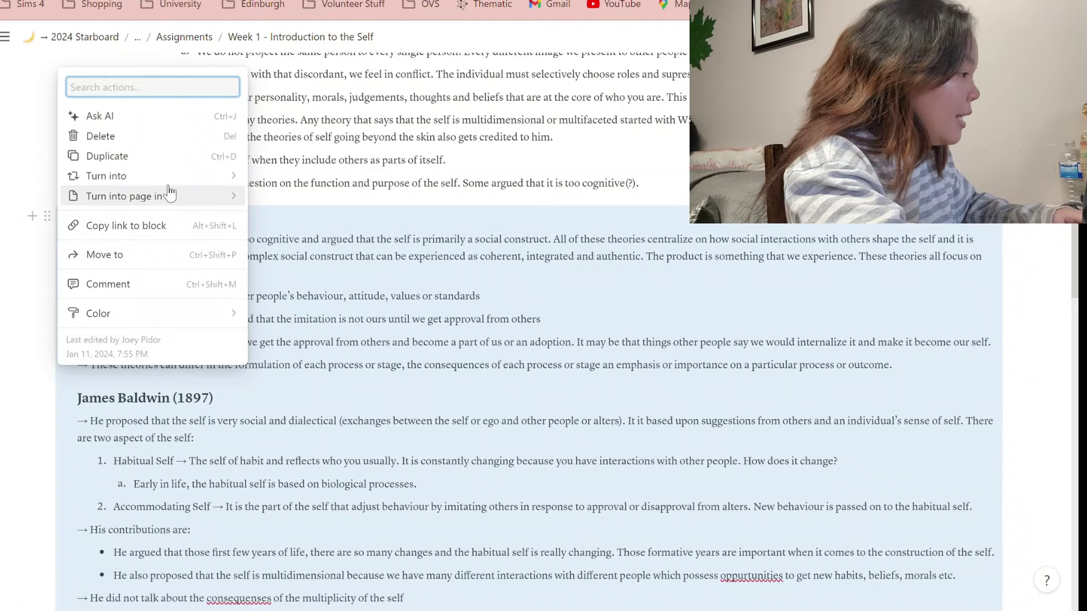
key("Escape")
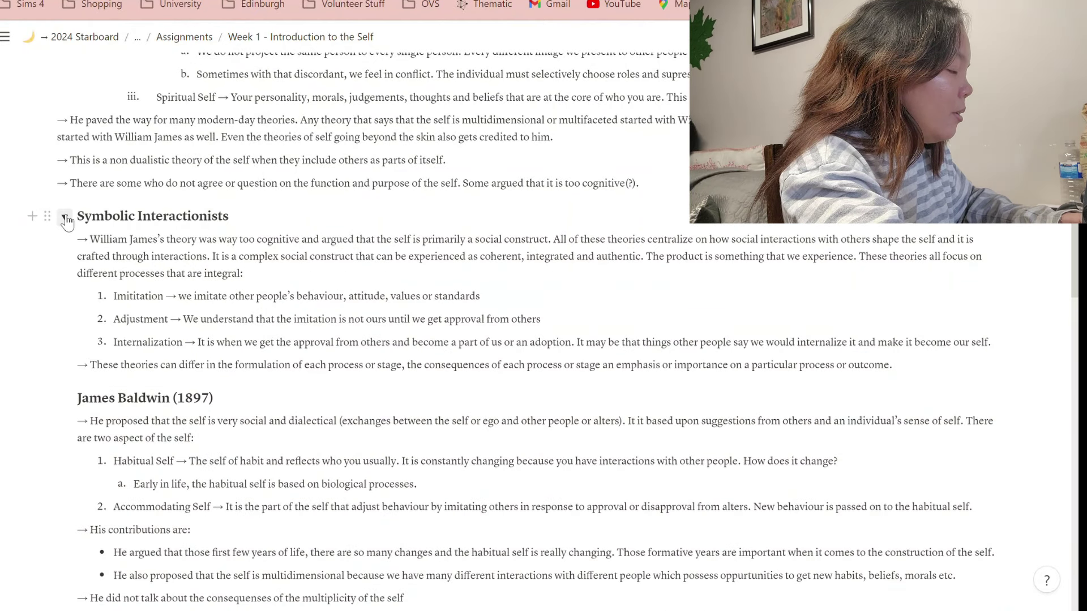
left_click(66, 218)
left_click(65, 218)
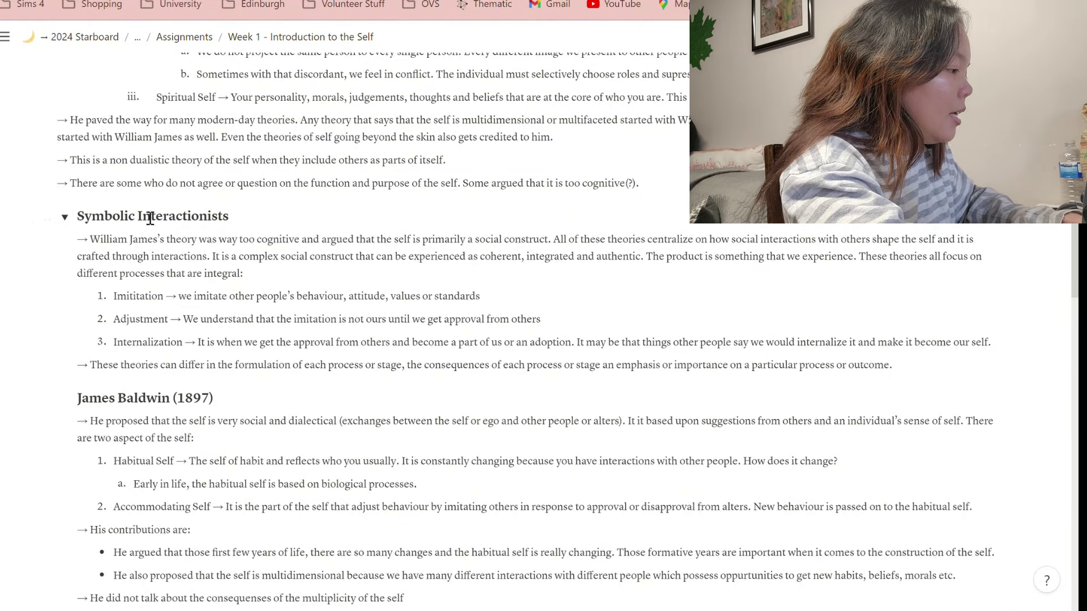
Check which heading level the "James Baldwin (1897)" block uses.
left_click(68, 399)
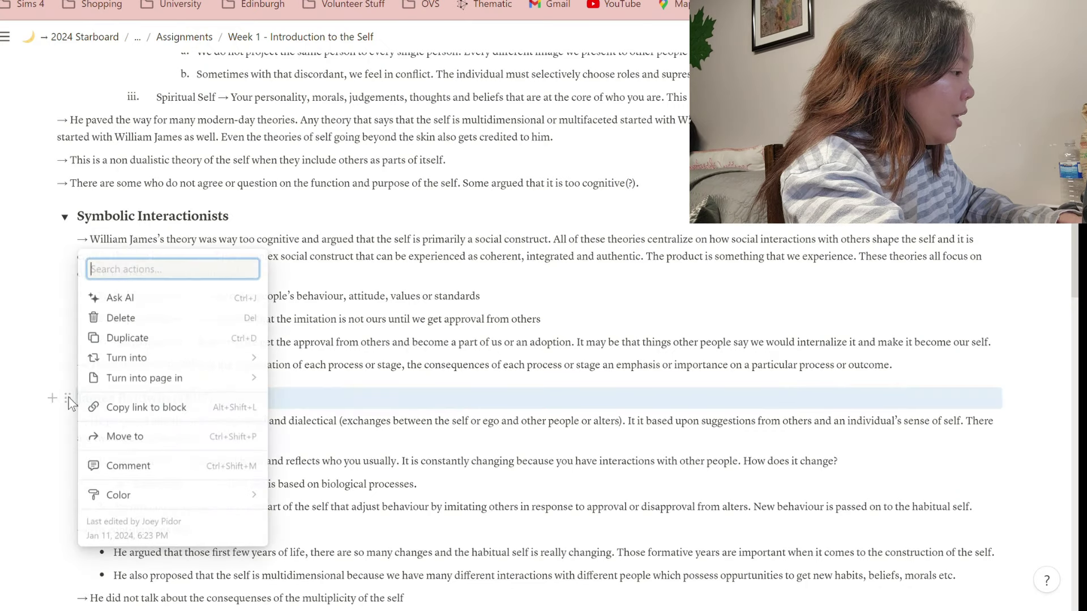
mouse_move(257, 358)
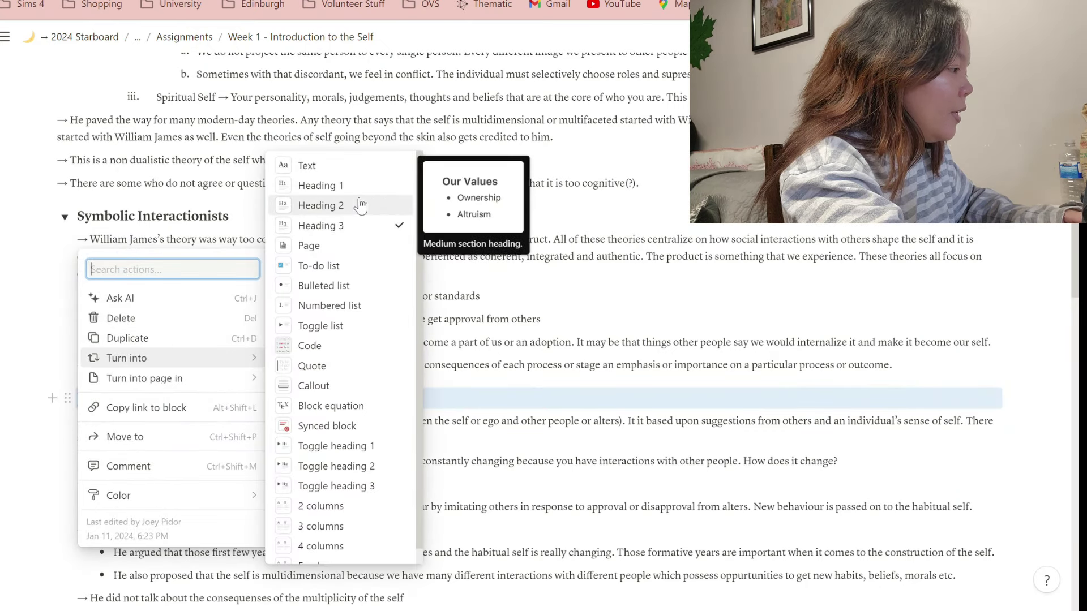
key("Escape")
Go from the table of contents to "Is the Self unique to humans?" and highlight the bullet about the self as an executive agent above it.
scroll(505, 317, "up", 2)
scroll(505, 318, "up", 20)
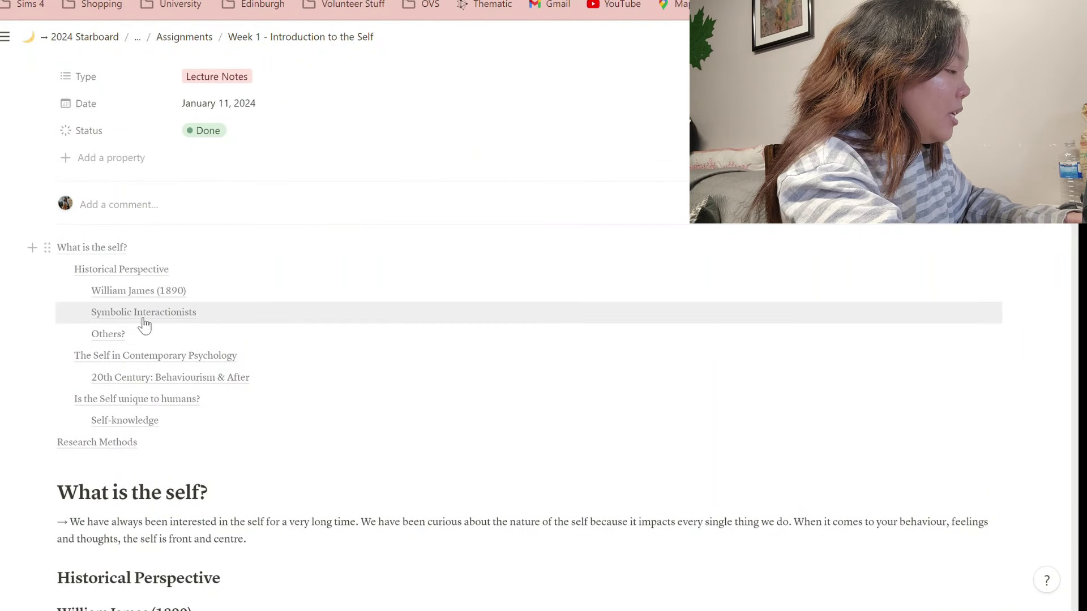
left_click(137, 398)
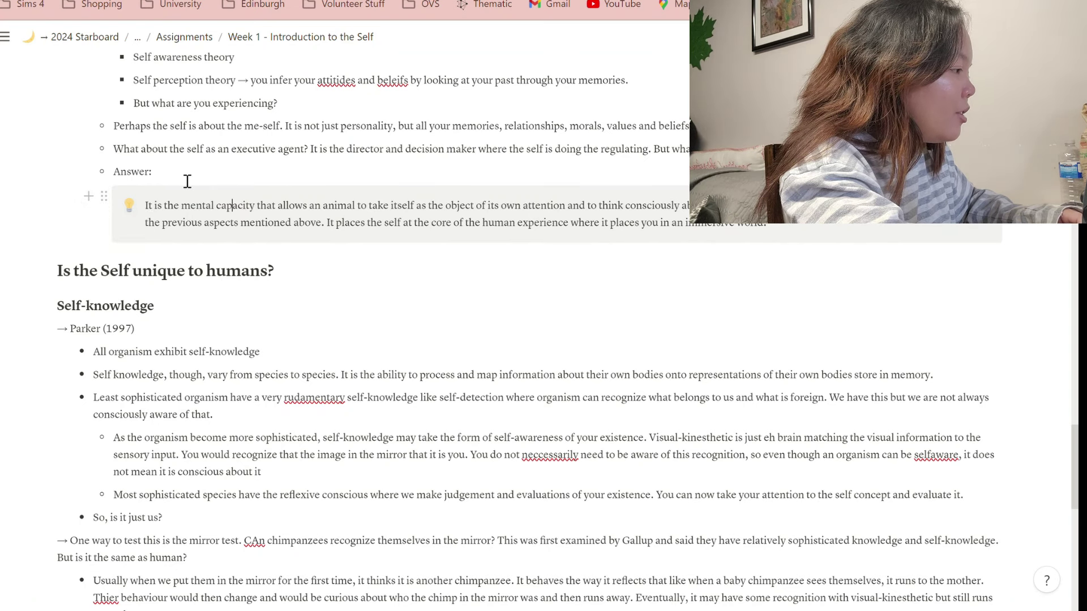
left_click_drag(113, 148, 680, 148)
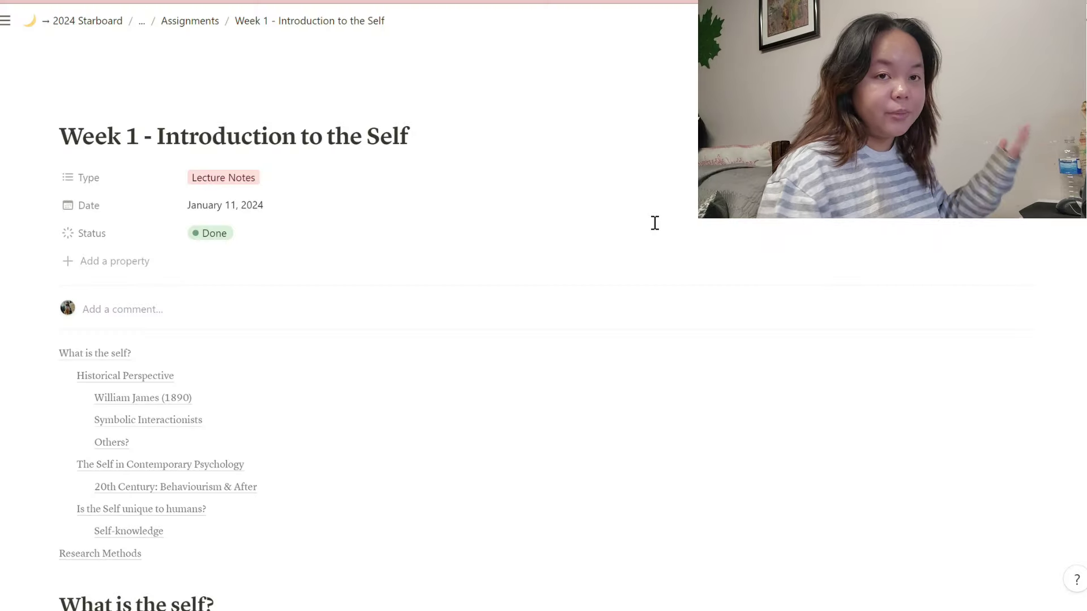
Add an empty text block below the last contributions bullet in the "Charles Cooley (1902)" section.
scroll(655, 223, "down", 20)
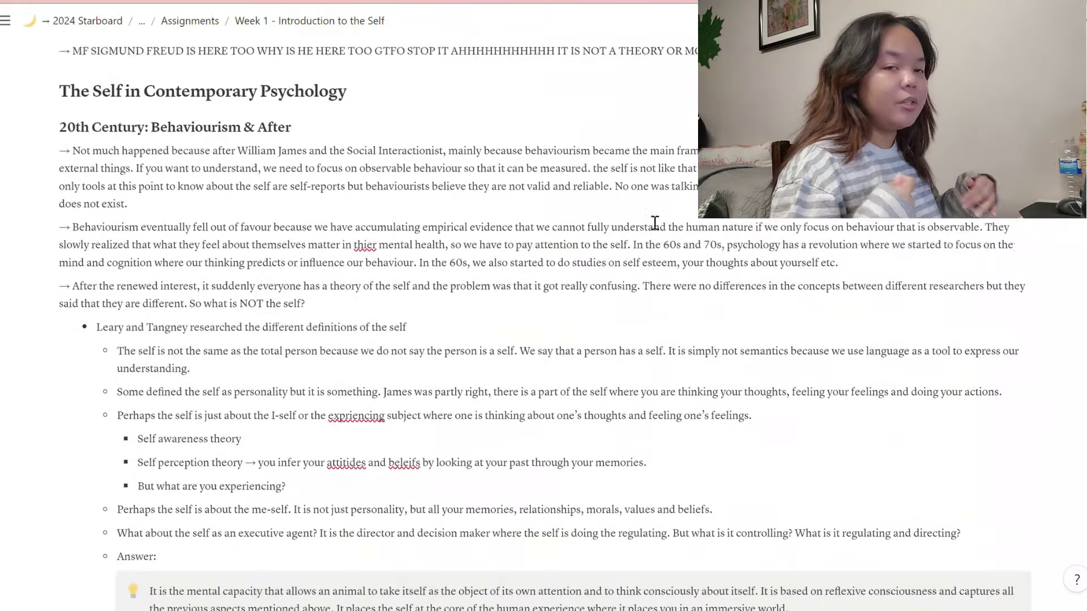
scroll(617, 289, "up", 15)
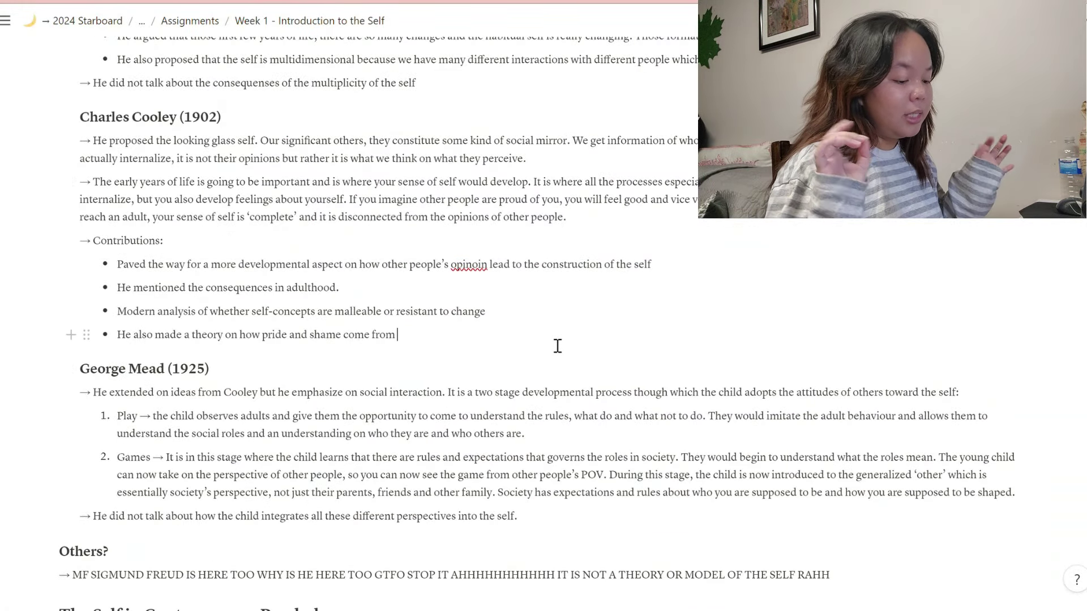
key("Return")
key("Return")
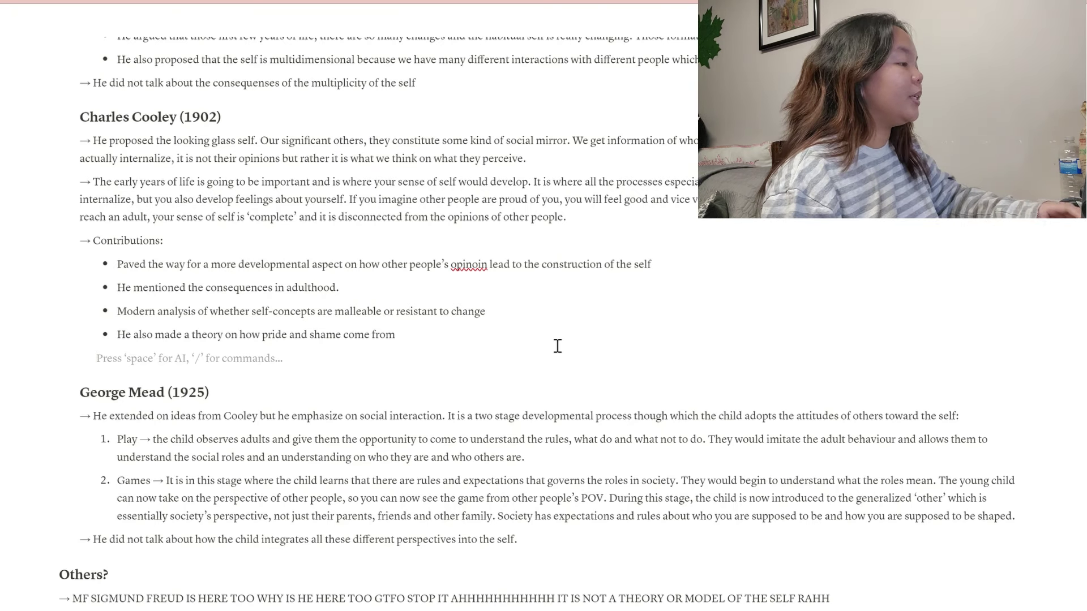
type("/")
key("BackSpace")
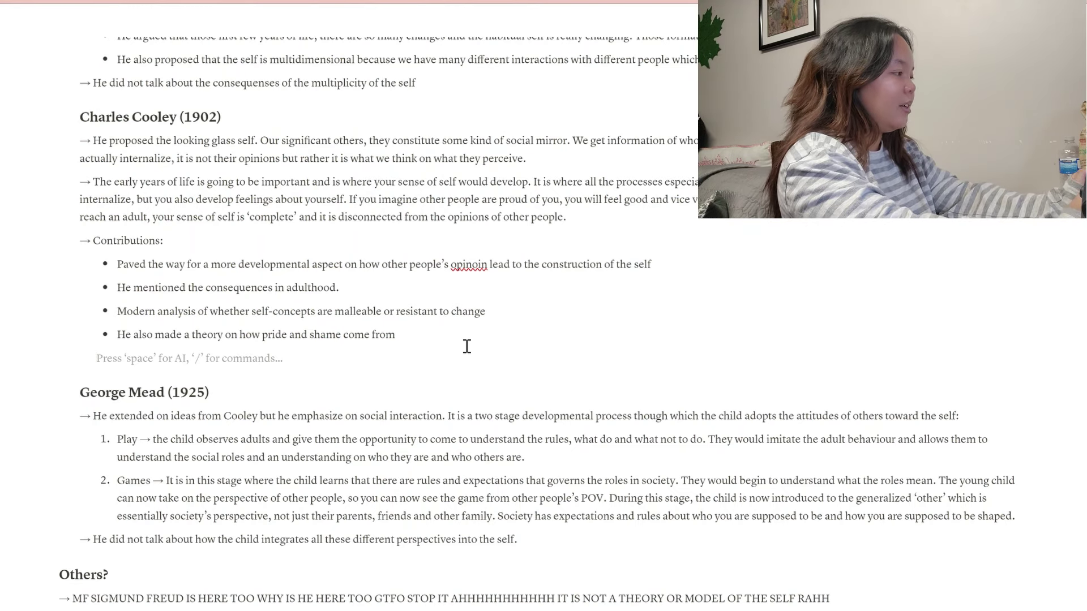
key("BackSpace")
Collapse the "Symbolic Interactionists" toggle heading so its nested notes are hidden.
scroll(466, 347, "up", 15)
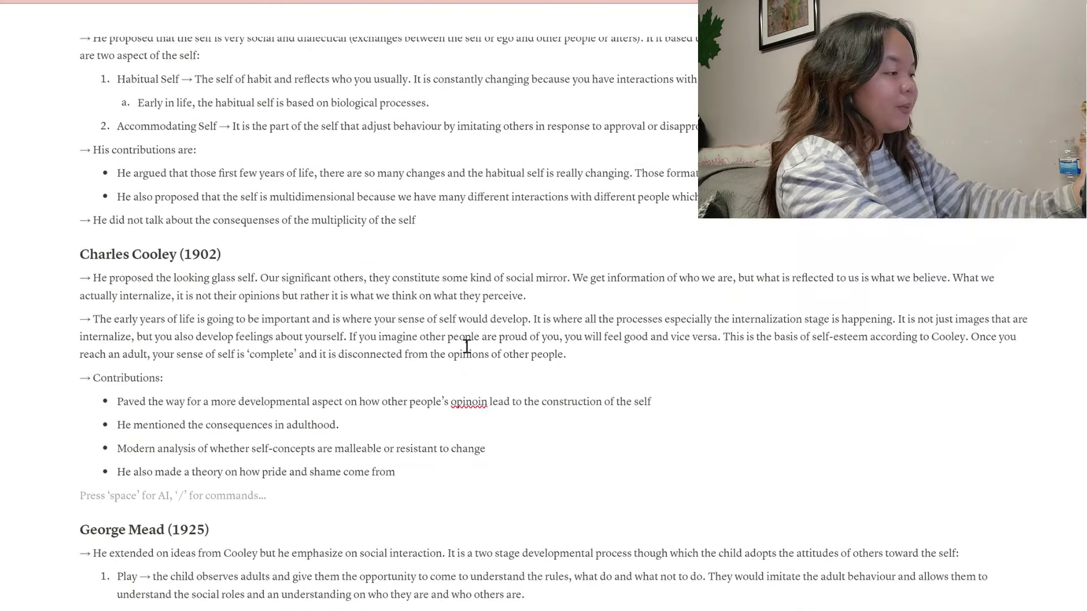
left_click(1072, 20)
left_click(463, 421)
scroll(463, 421, "down", 15)
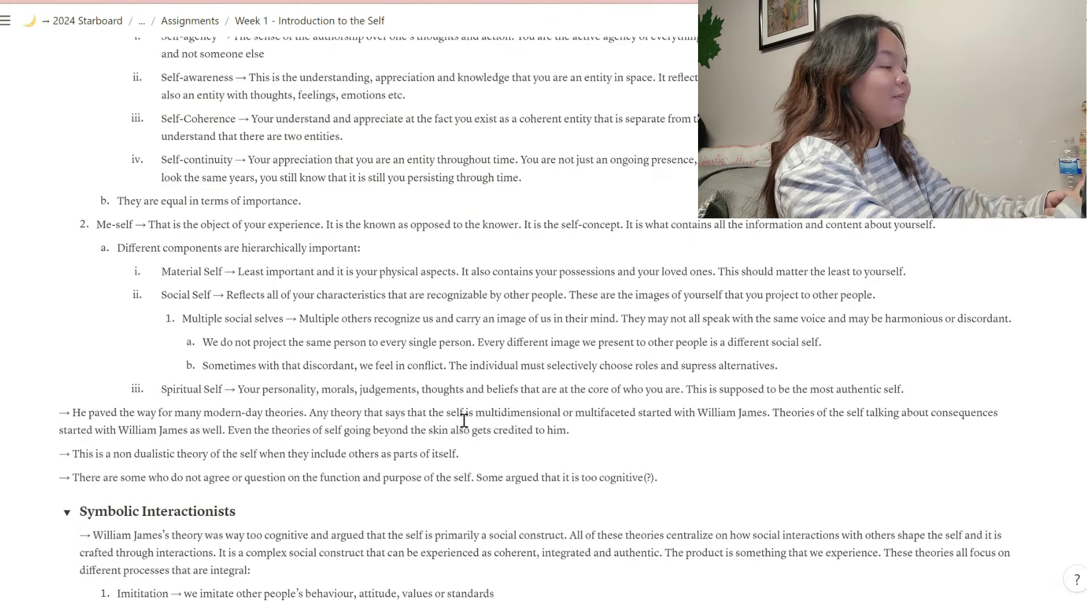
scroll(463, 420, "down", 5)
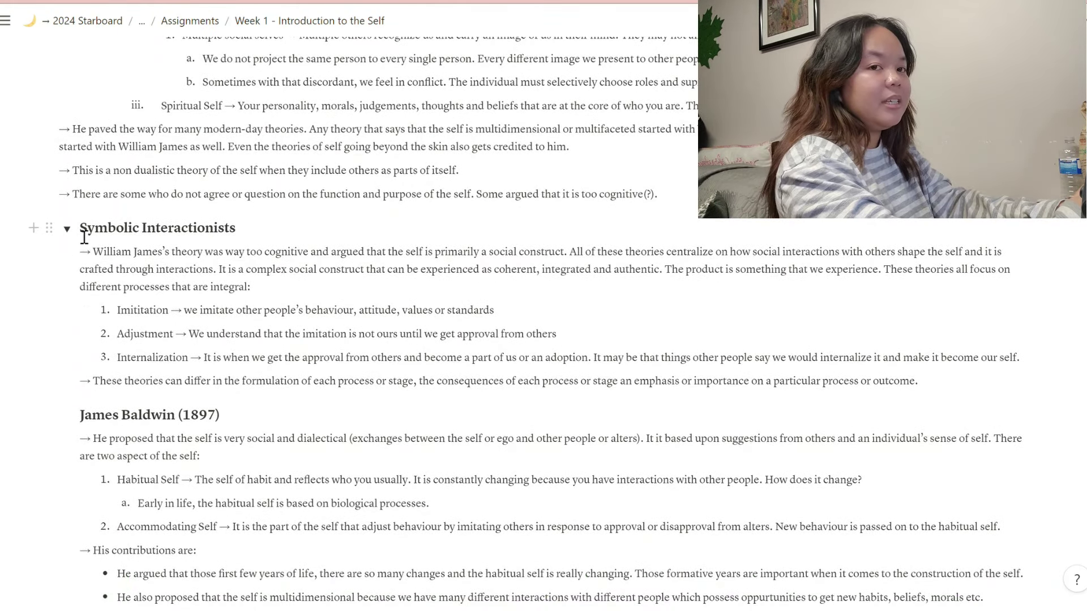
left_click(84, 237)
key("Escape")
left_click(67, 228)
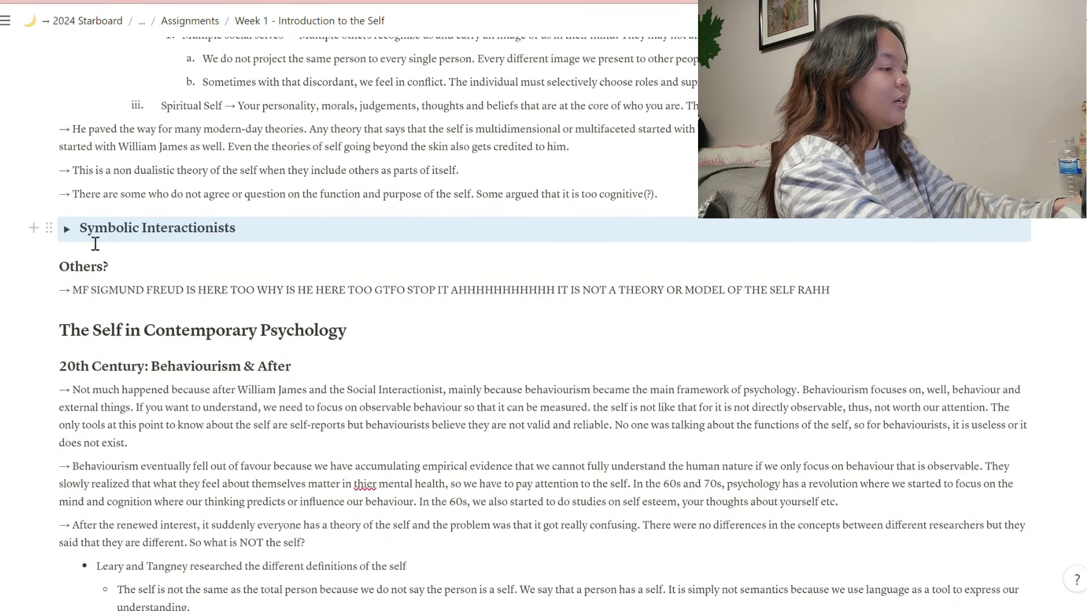
Expand the "Symbolic Interactionists" toggle heading to reveal its nested notes.
left_click(67, 229)
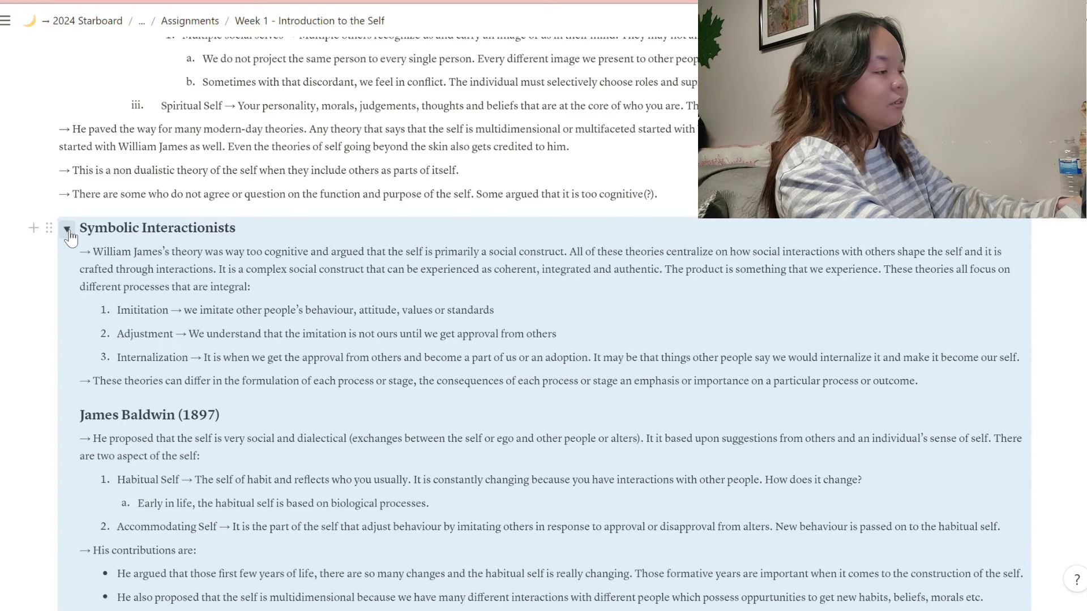
scroll(370, 279, "up", 20)
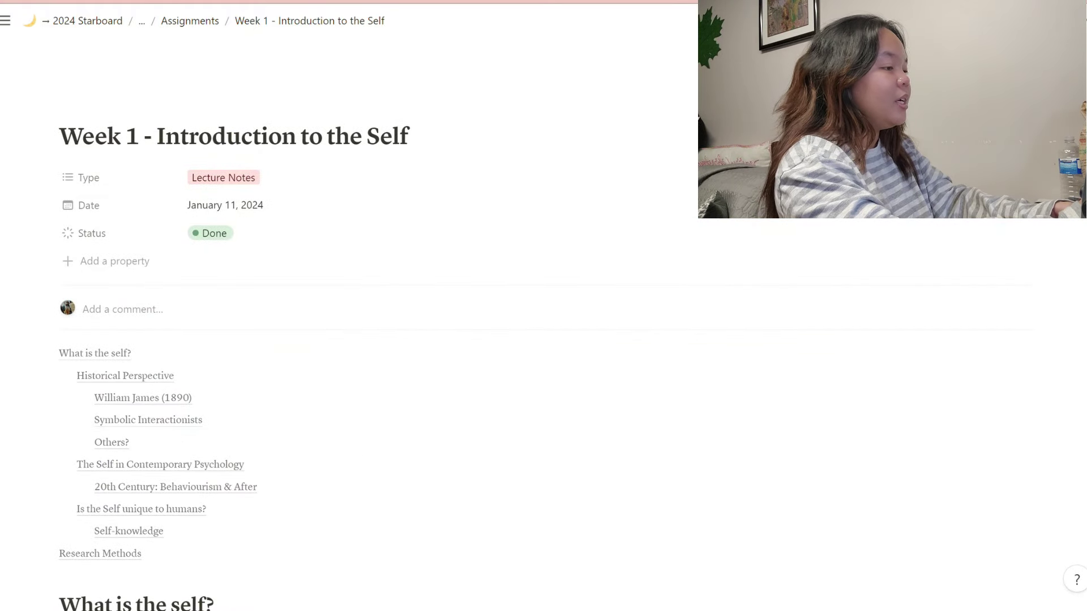
left_click(1070, 21)
Add the line "Major" under the "Research Methods" heading at the page's end, with an indented bullet "Subtopic" below it.
scroll(261, 365, "down", 20)
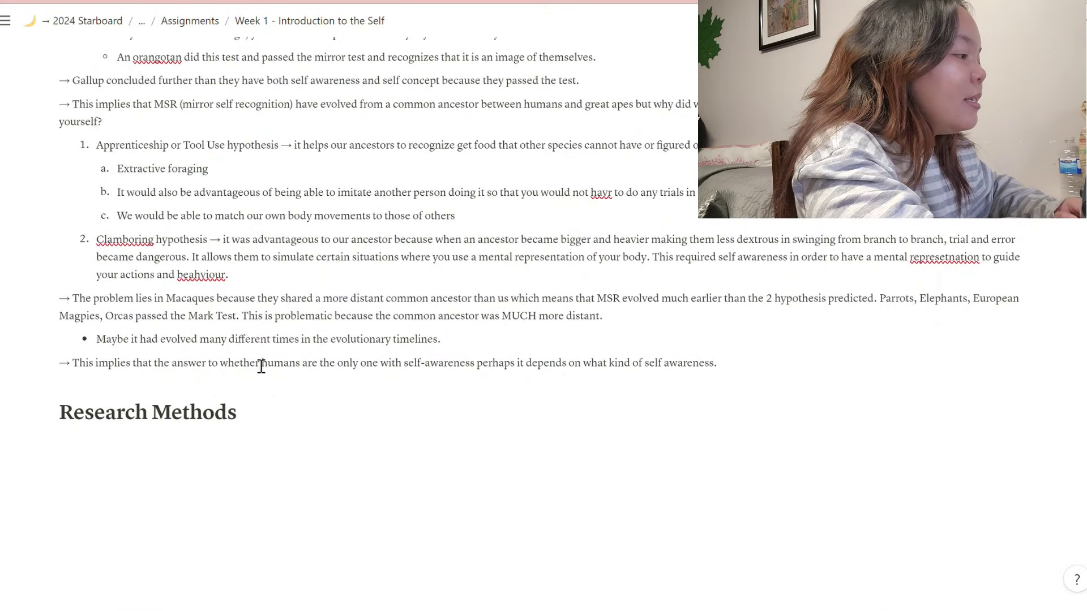
left_click(253, 436)
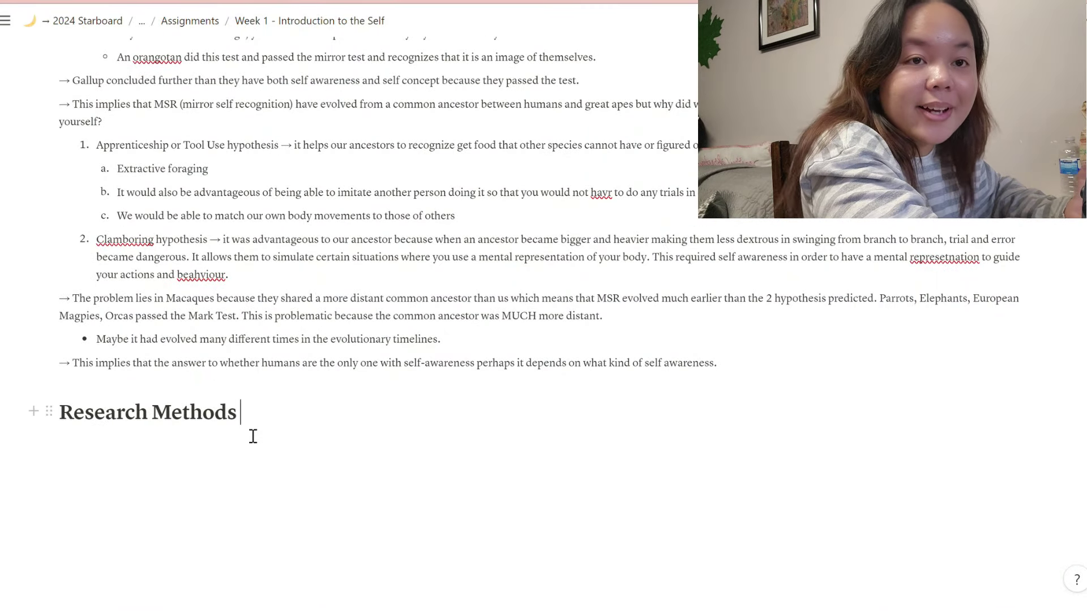
key("Return")
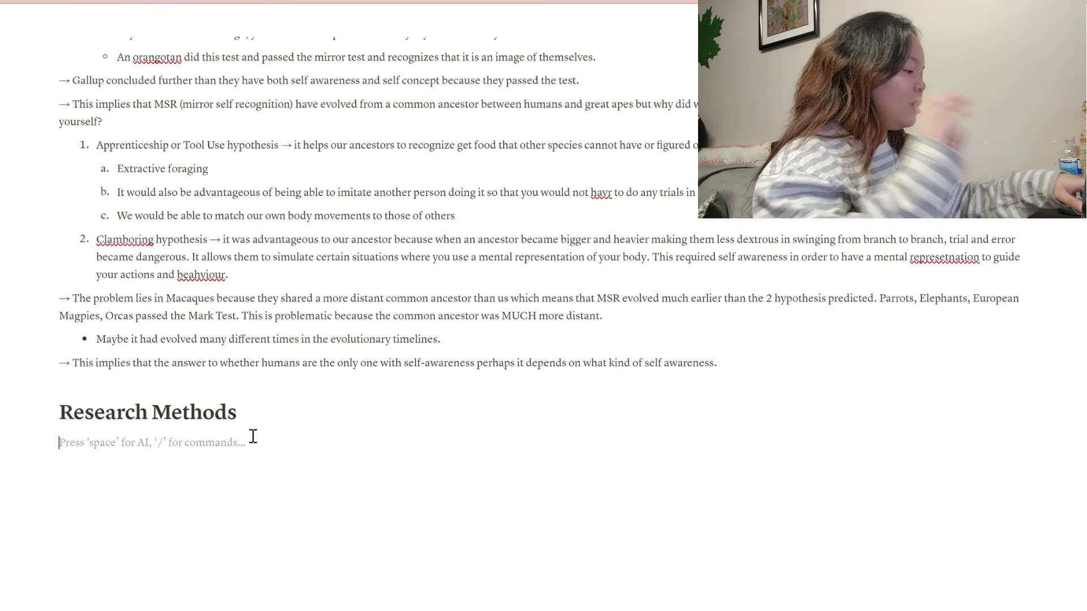
type("Major")
key("Return")
key("Tab")
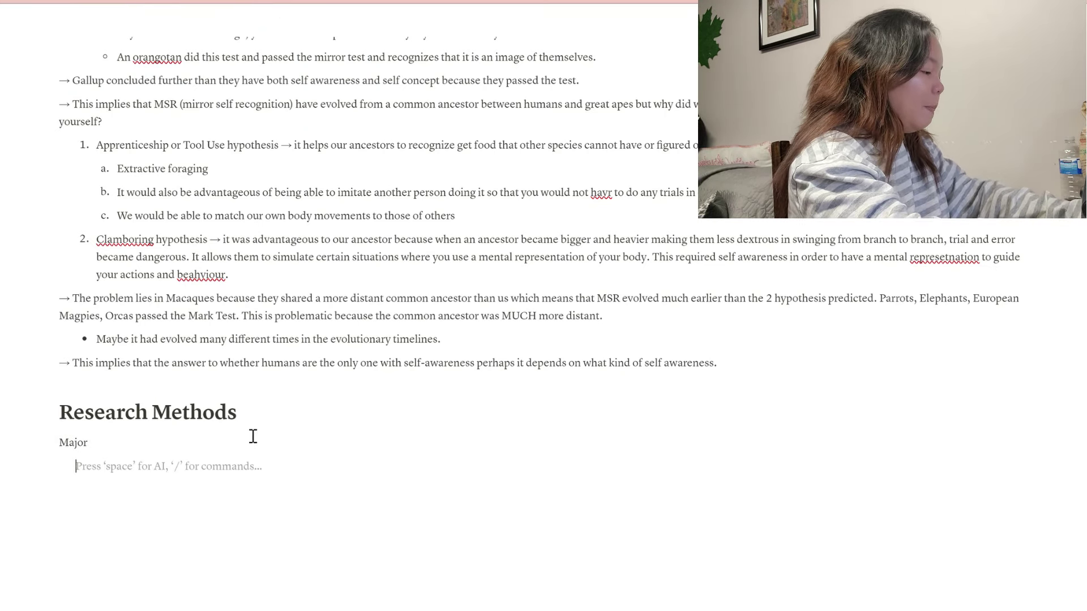
type("- ")
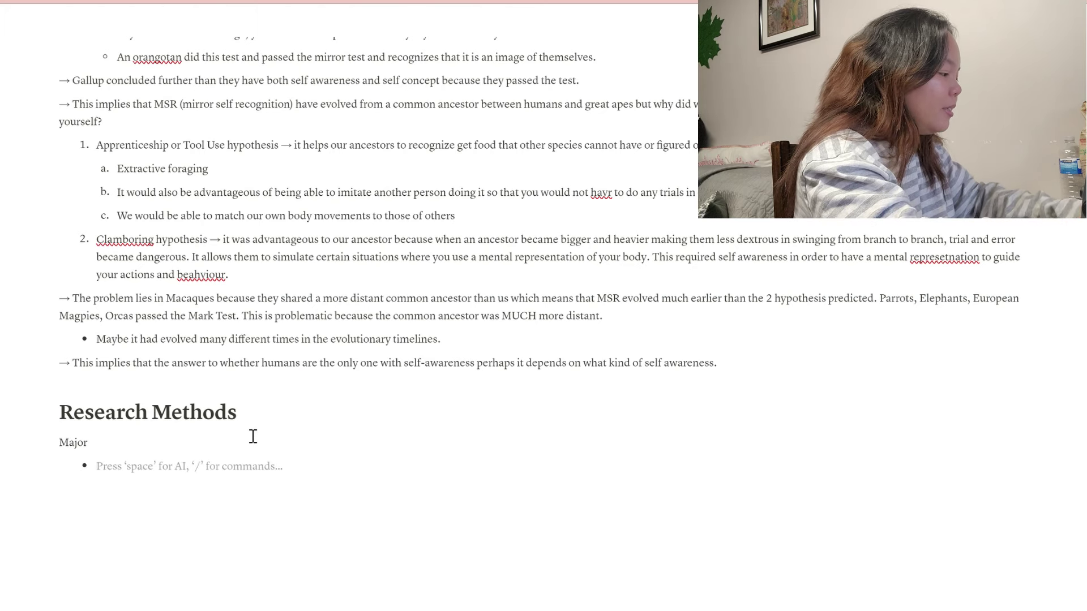
type("Subtopic")
Nest the bullet "dexcription → definition" under "Subtopic" and a deeper bullet "examples" beneath it.
key("Return")
key("Tab")
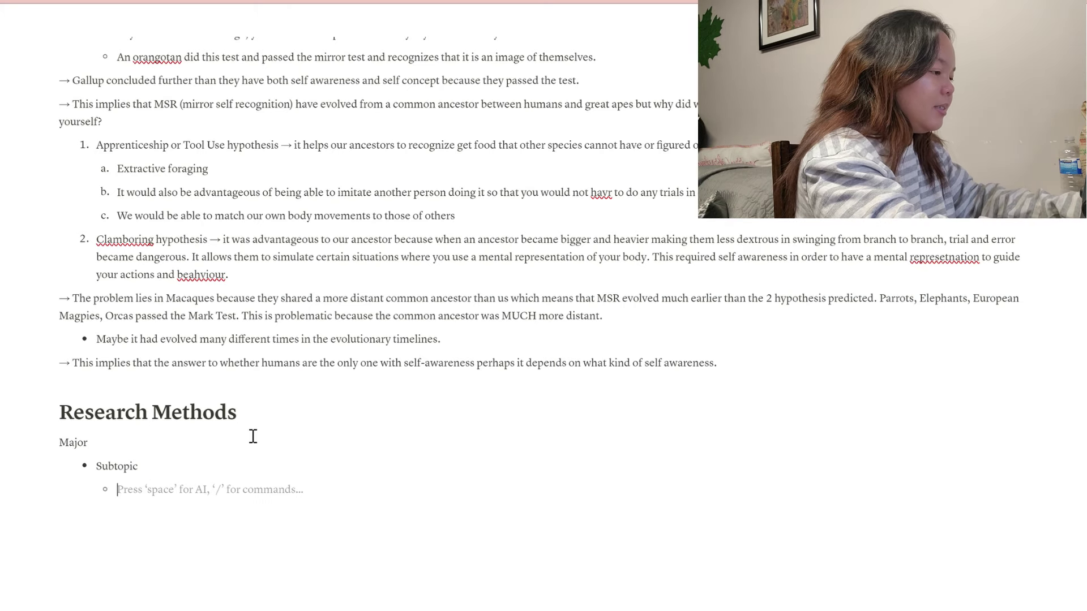
type("dexcription")
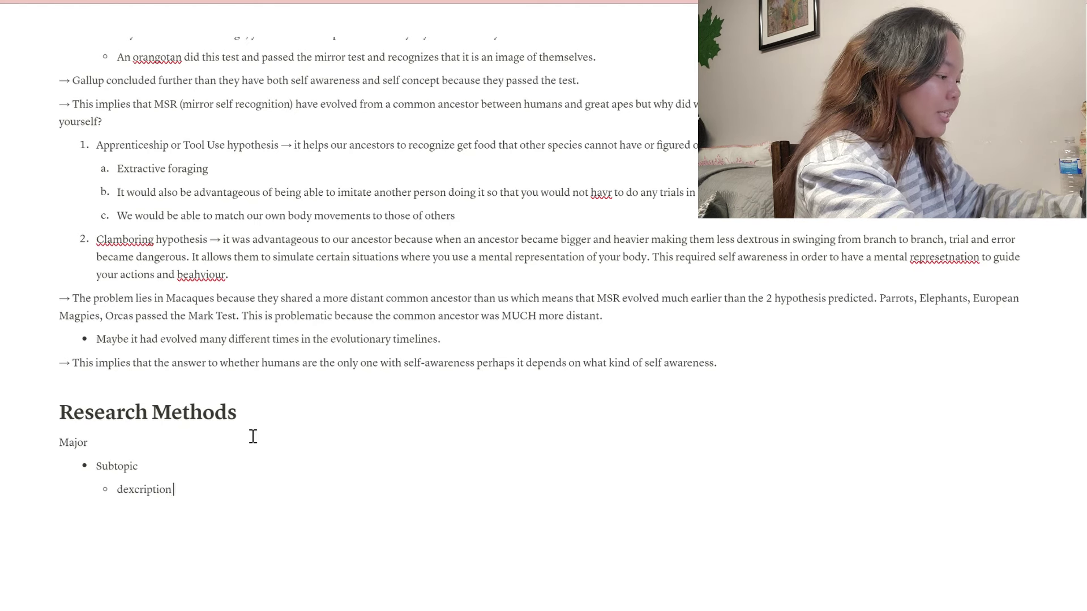
key("Return")
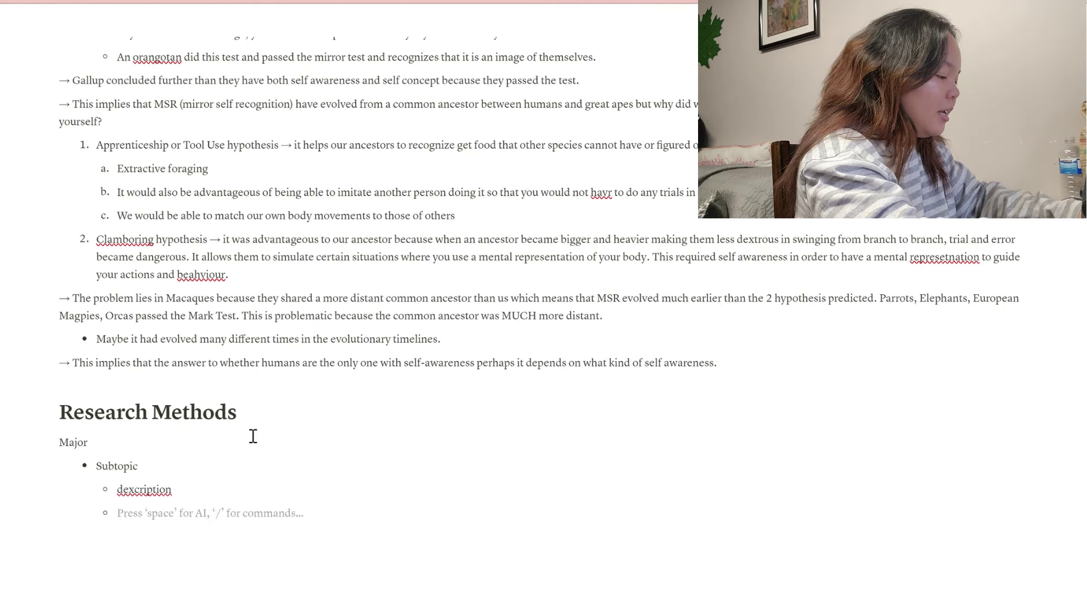
key("Tab")
type("amples")
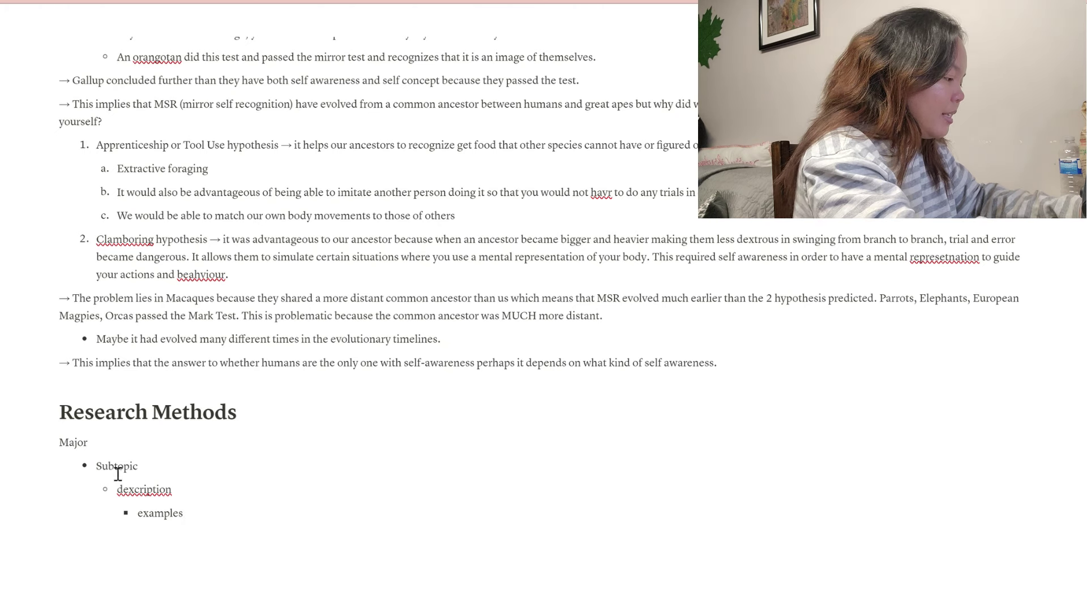
type(" ->")
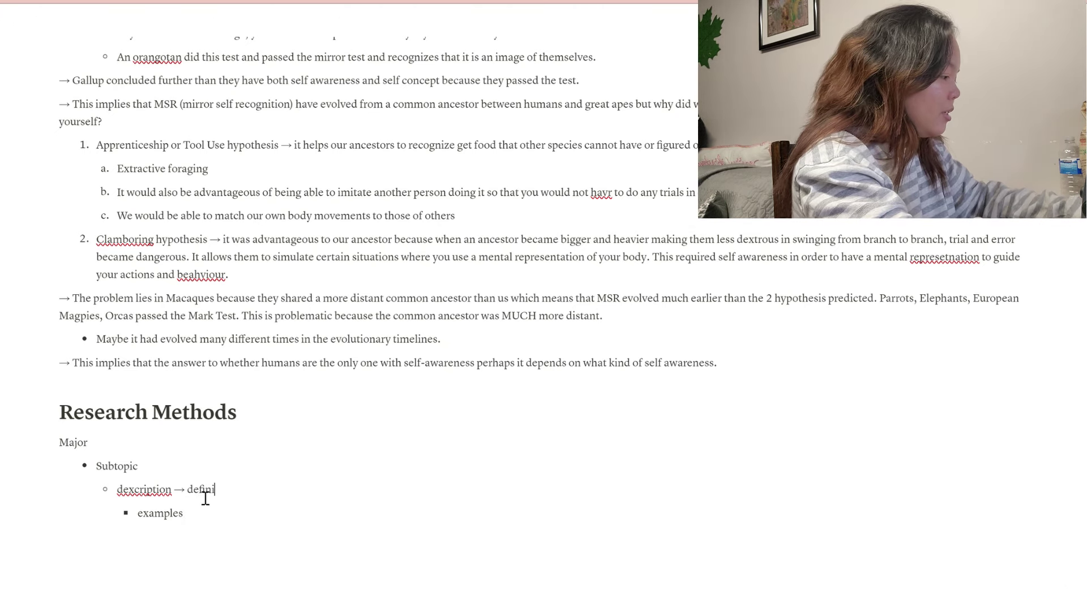
Insert an empty callout below the "examples" bullet and remove the leftover empty list item between them.
left_click(213, 512)
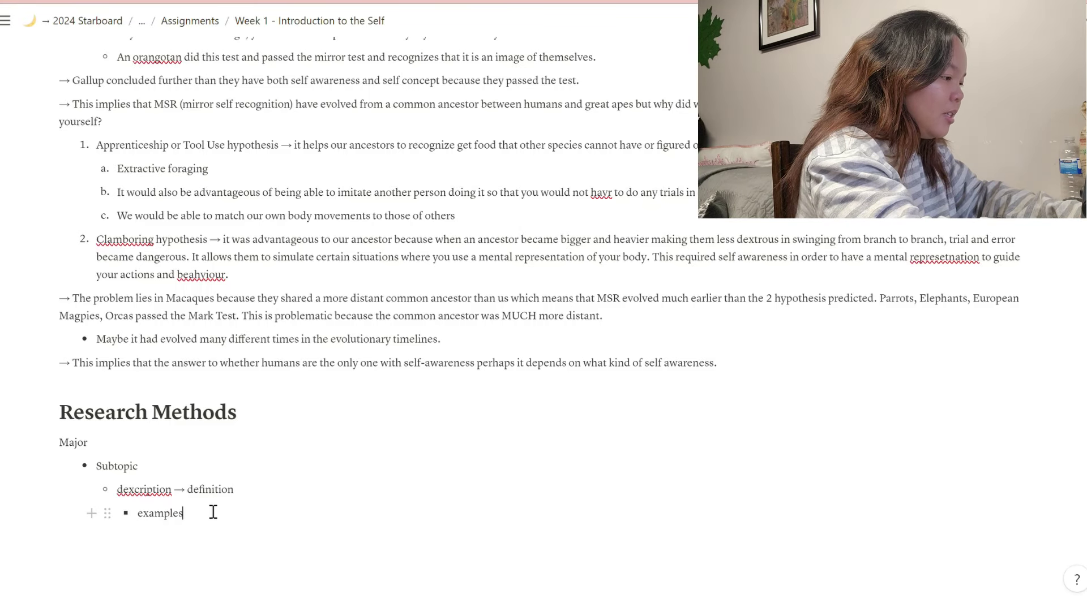
key("Return")
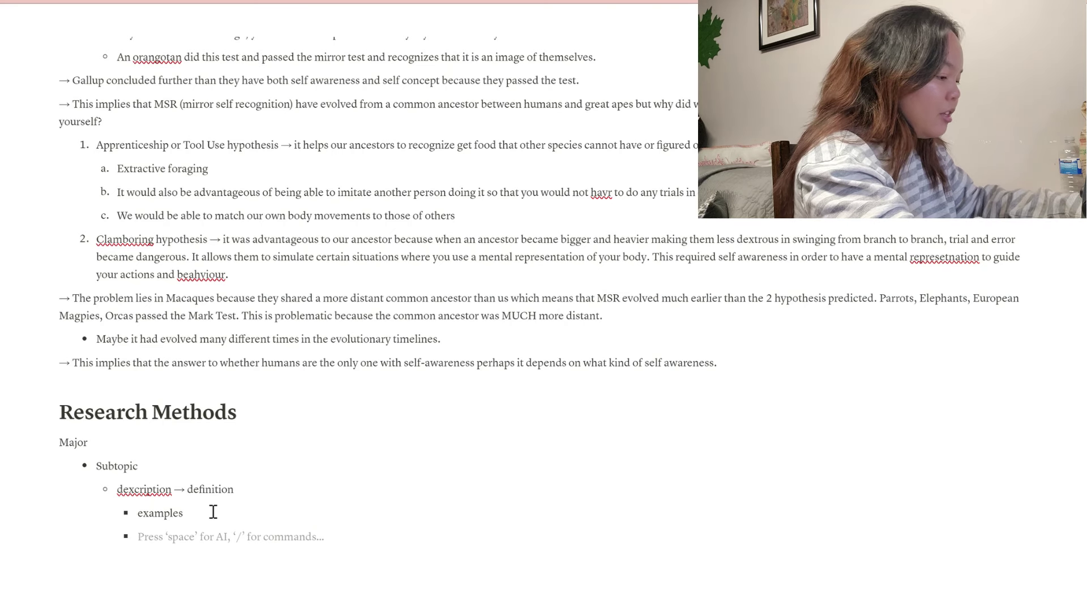
type("/cal")
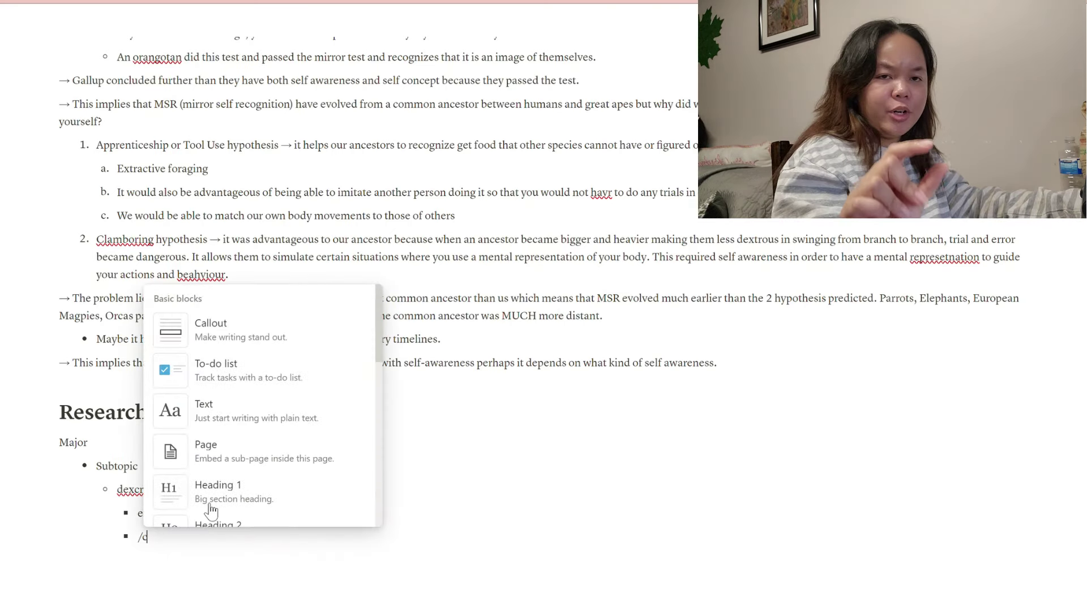
key("BackSpace")
key("BackSpace")
key("BackSpace")
key("BackSpace")
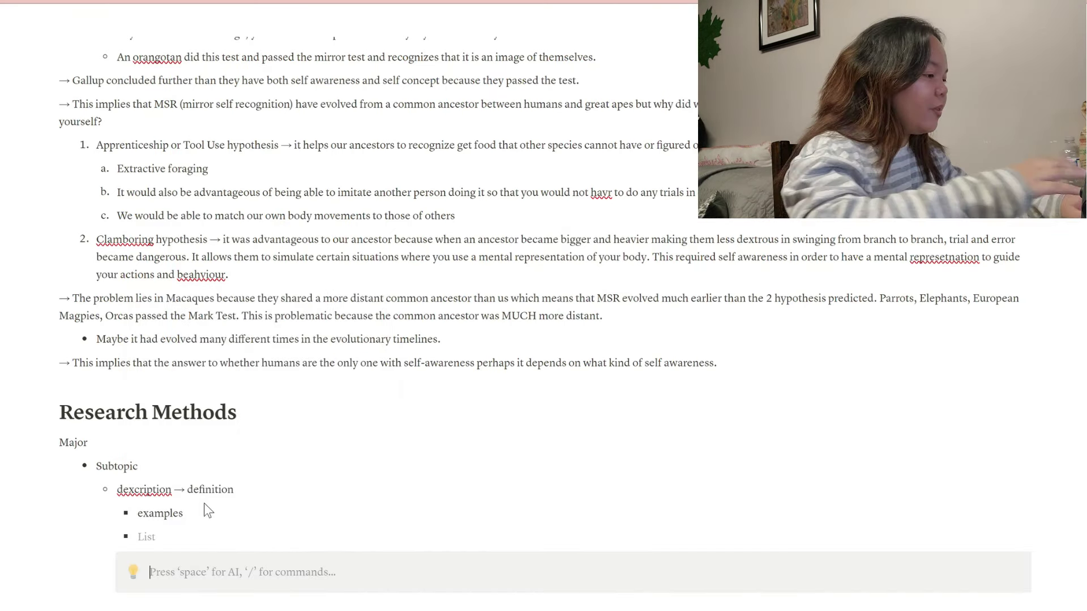
key("BackSpace")
key("BackSpace")
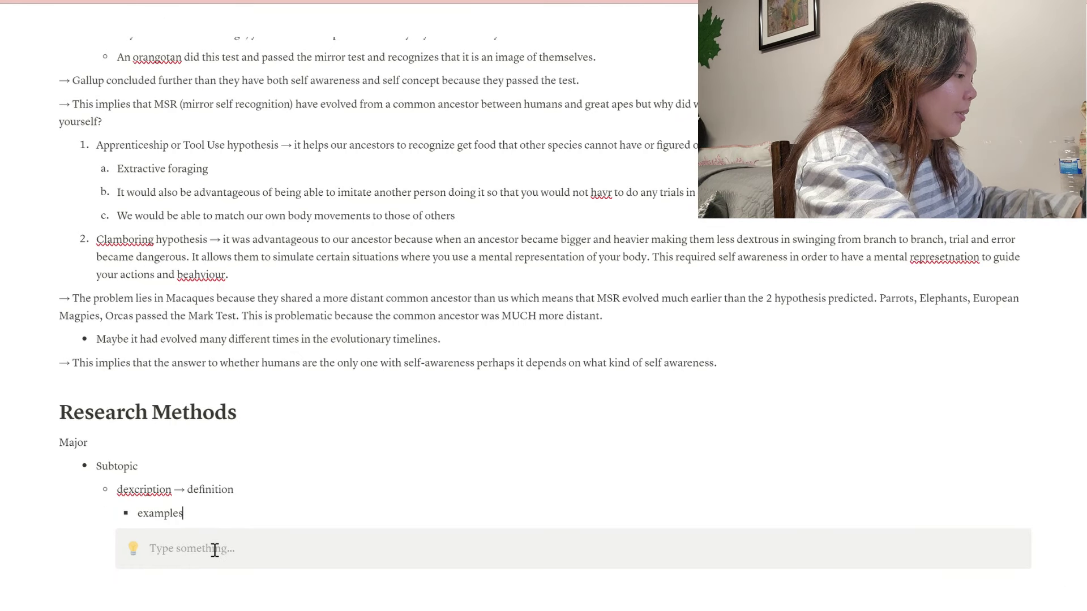
scroll(214, 550, "down", 3)
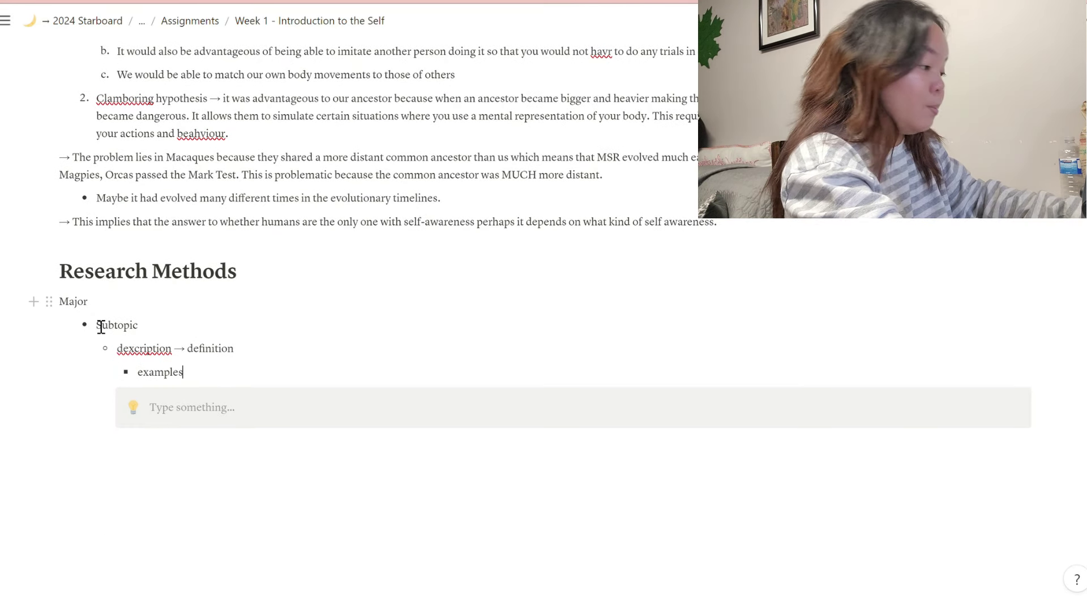
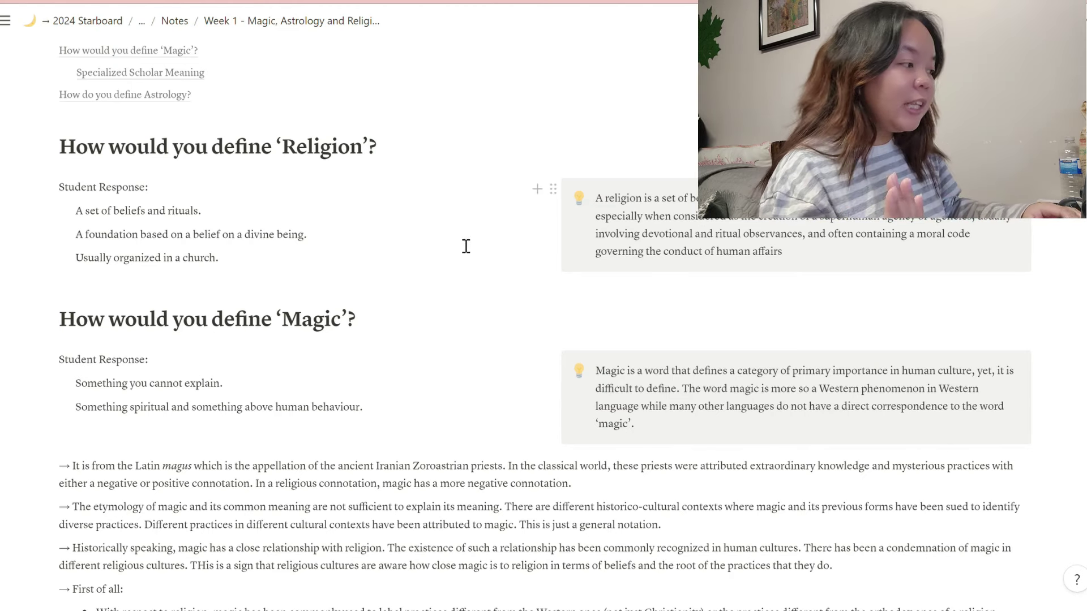
Look through the Week 1 magic and astrology notes, examining the headings, side-by-side callouts, columns, comparison table and nested lists.
scroll(328, 358, "down", 2)
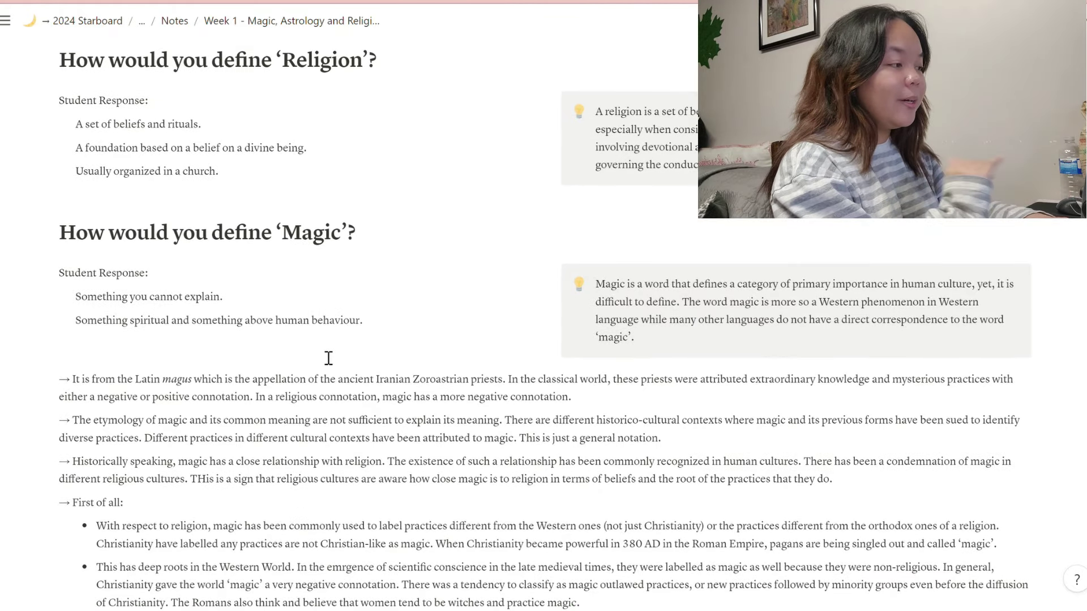
scroll(329, 359, "down", 12)
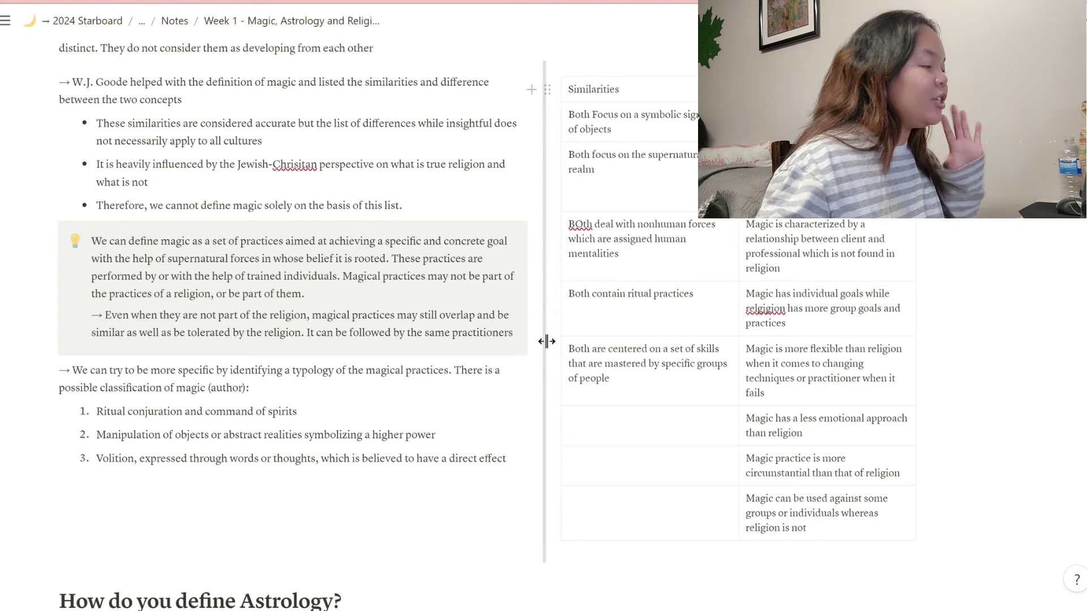
scroll(547, 341, "up", 2)
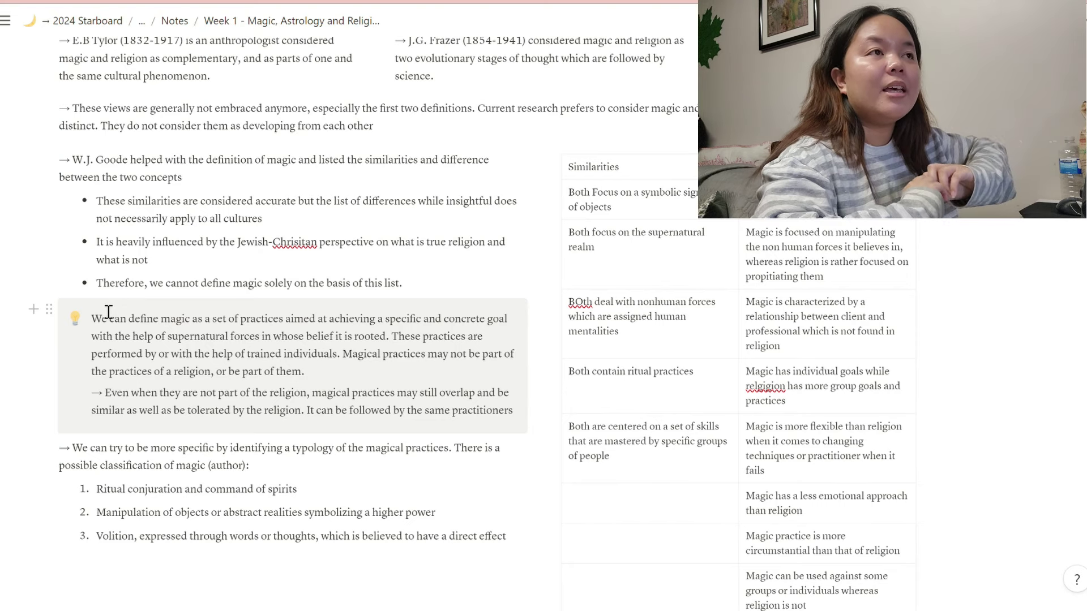
scroll(108, 312, "down", 14)
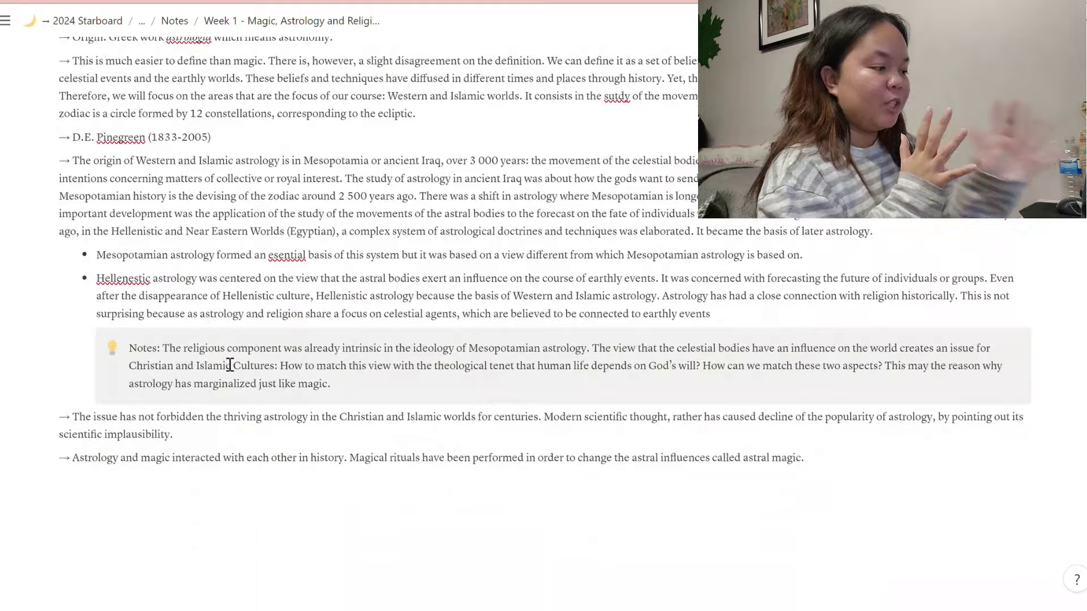
scroll(335, 347, "up", 15)
scroll(336, 347, "down", 1)
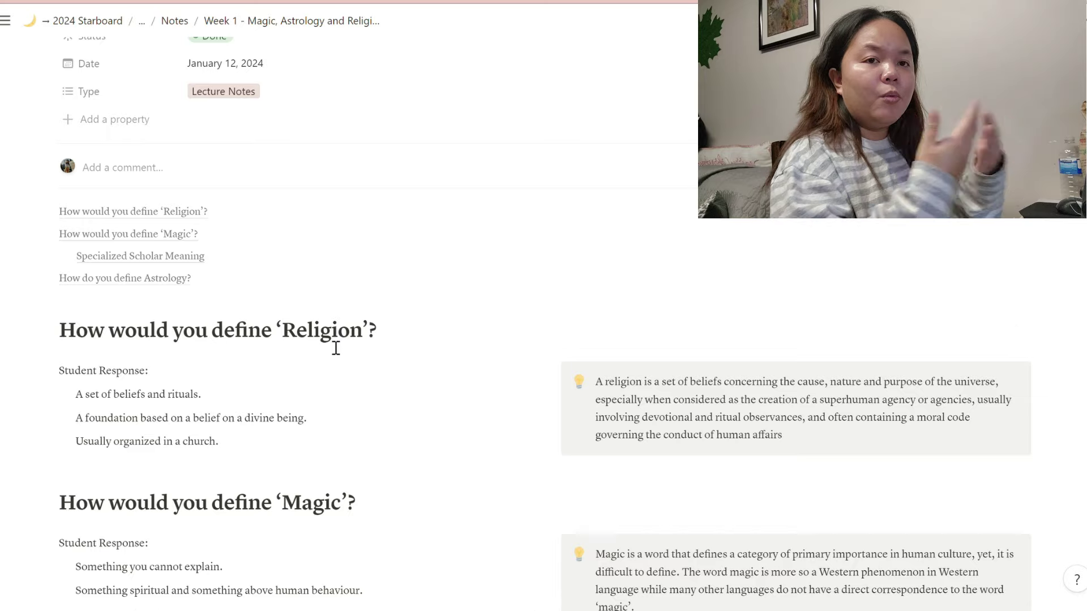
scroll(336, 348, "down", 20)
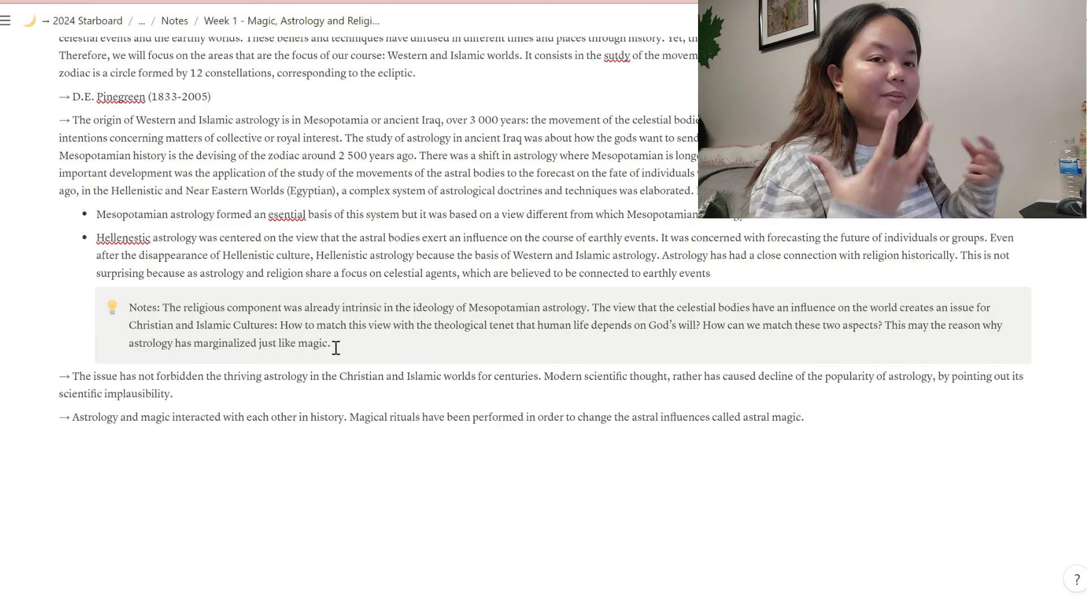
scroll(336, 347, "up", 15)
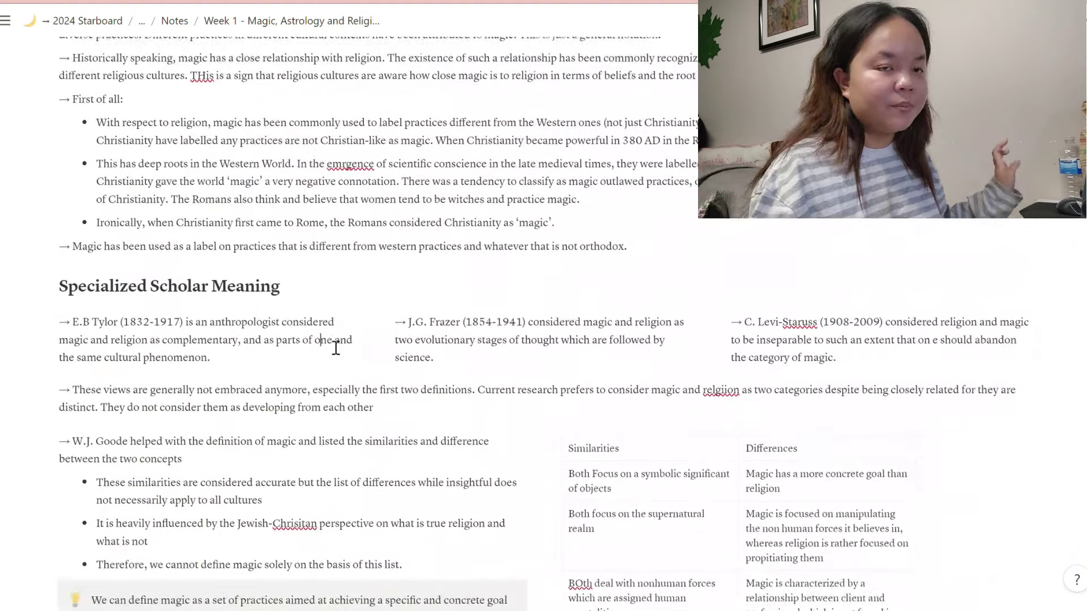